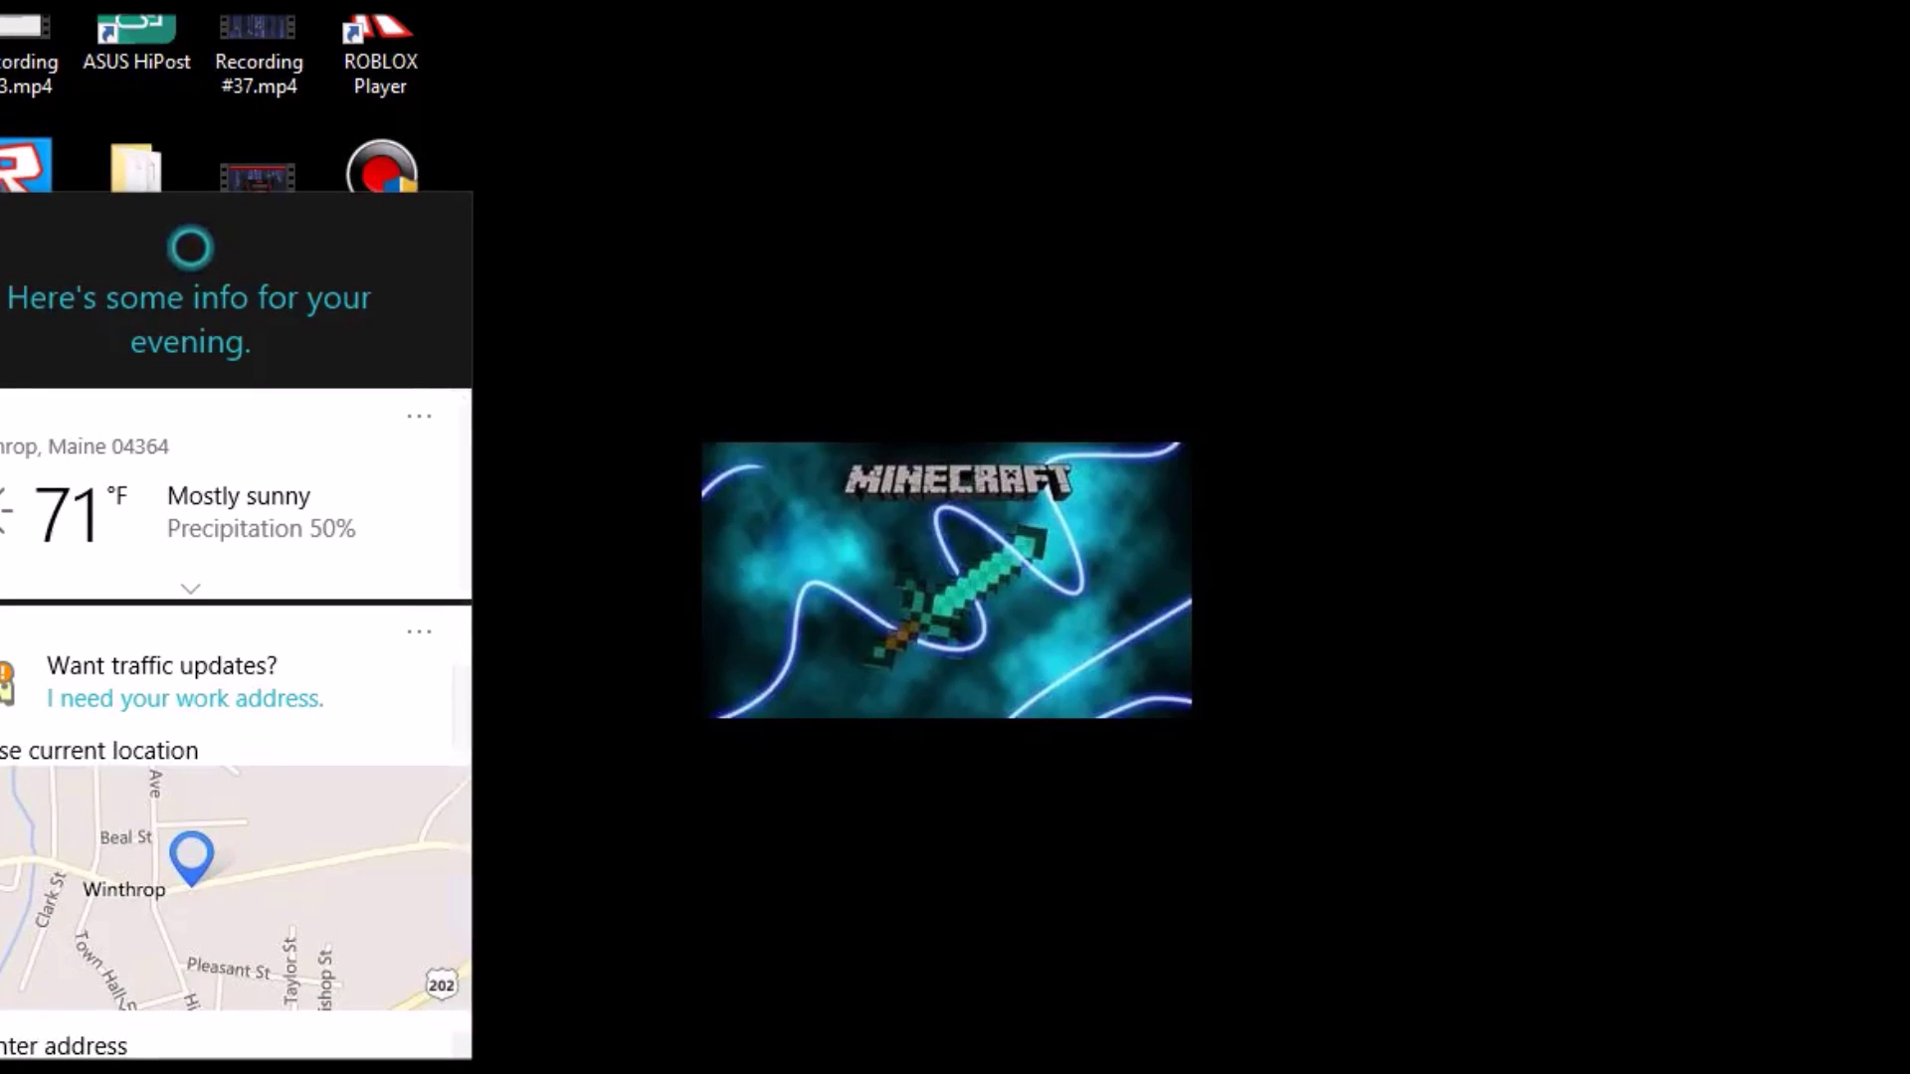
text(snipping)
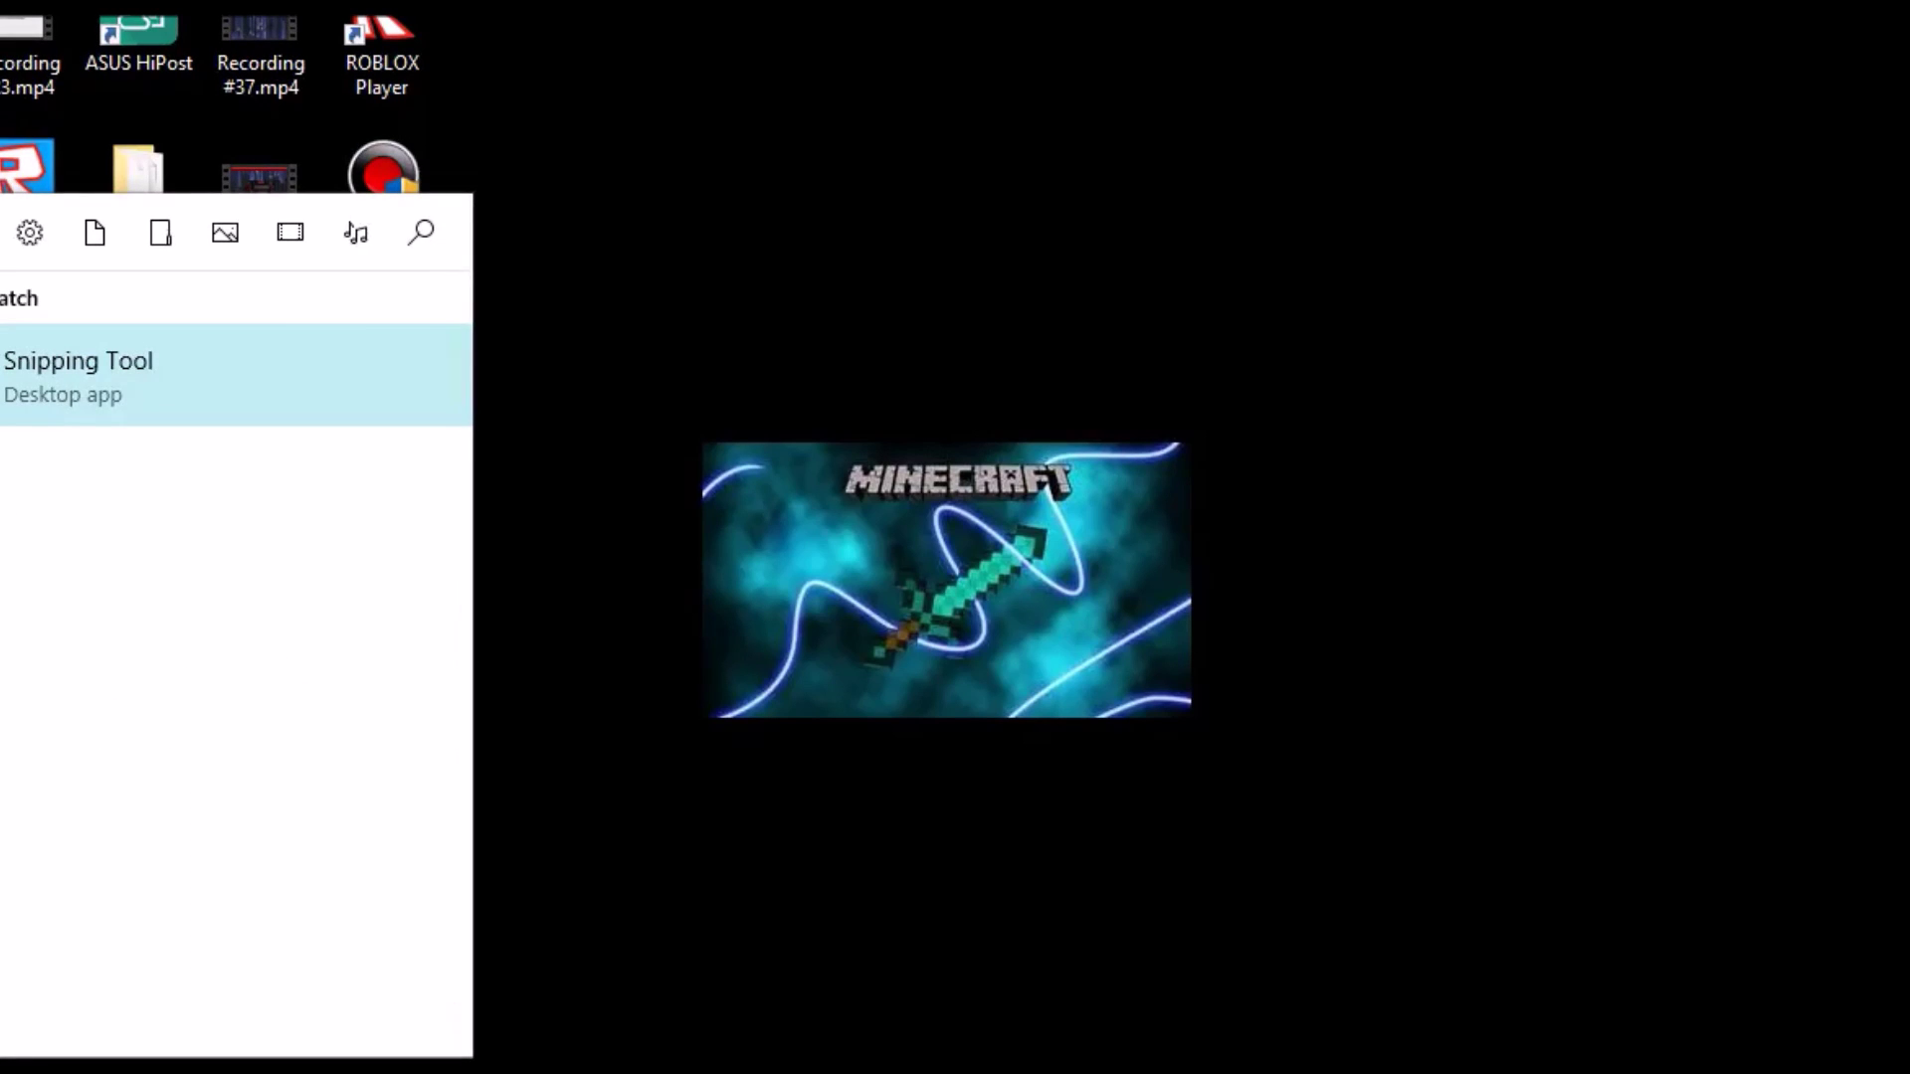
text(clipmaker)
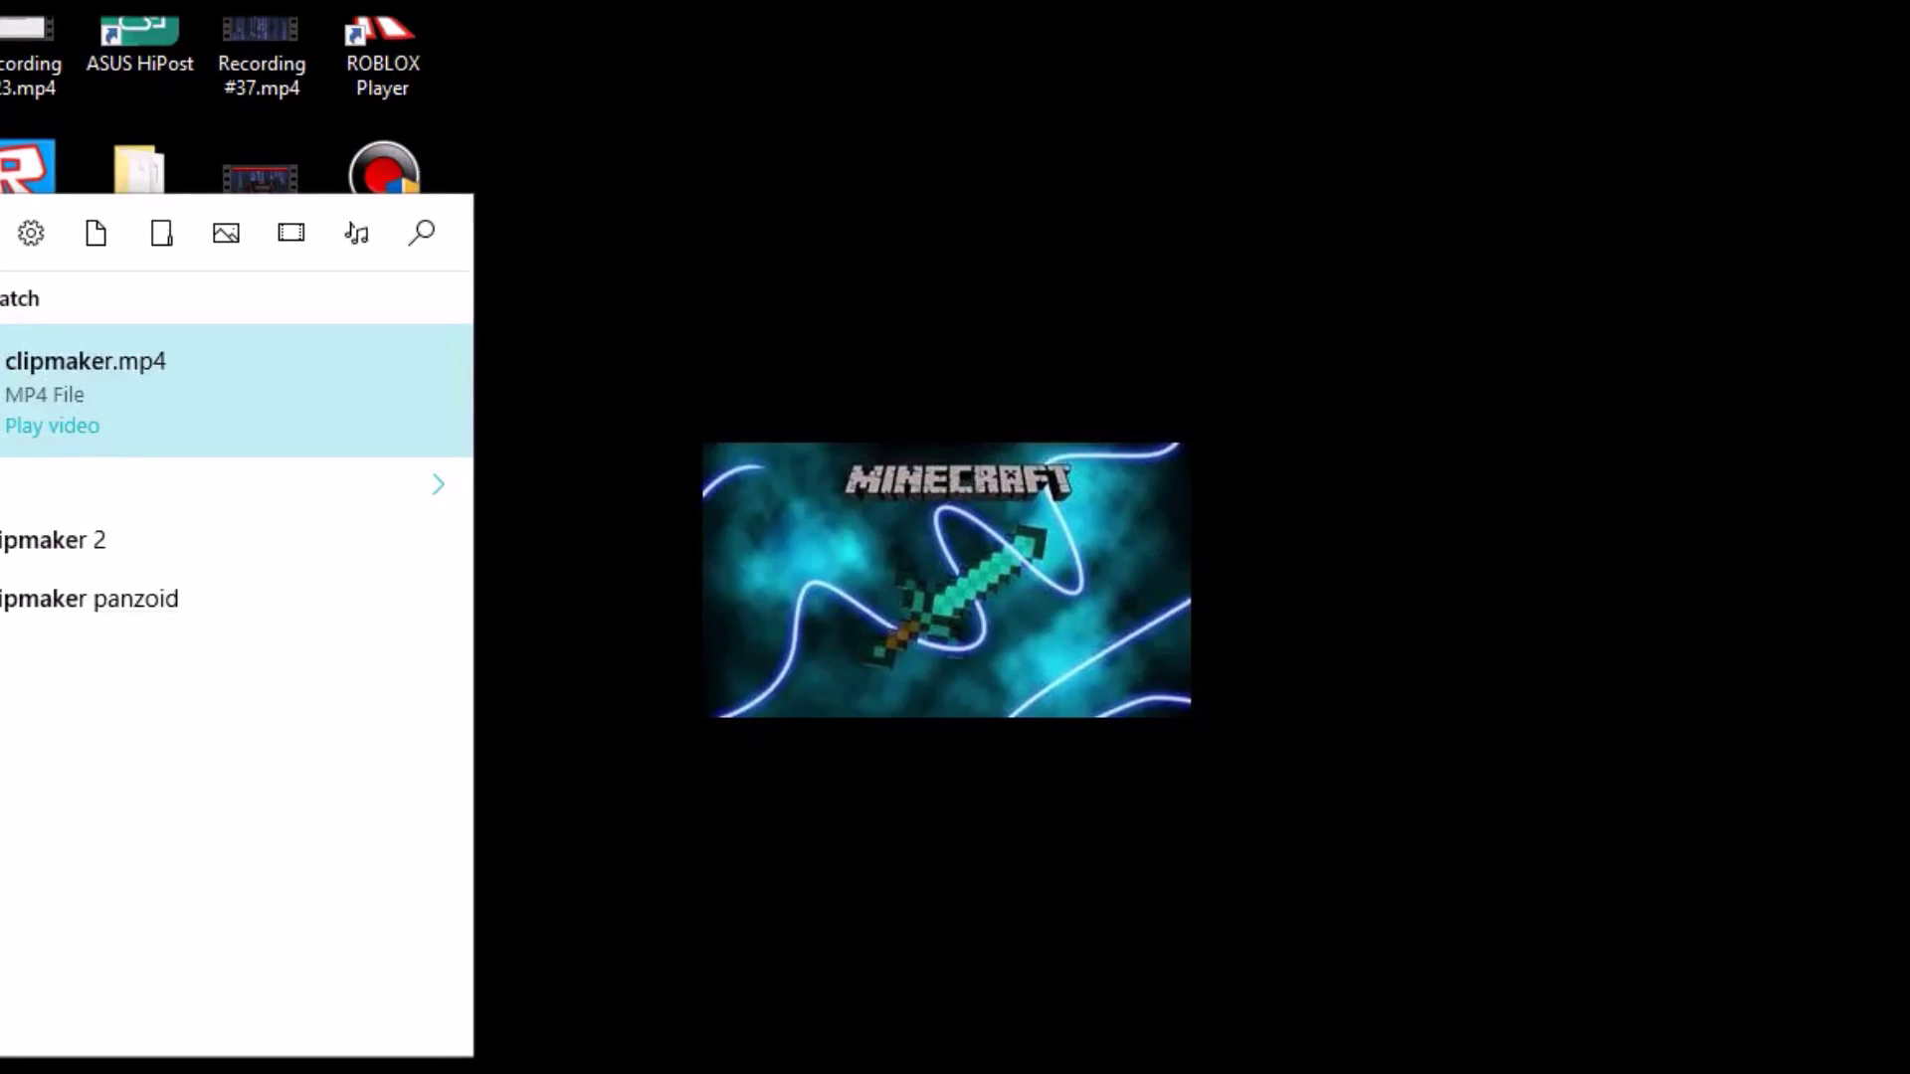
- Dismiss the 'clipmaker' results in Windows Search
key(BackSpace)
key(BackSpace)
key(BackSpace)
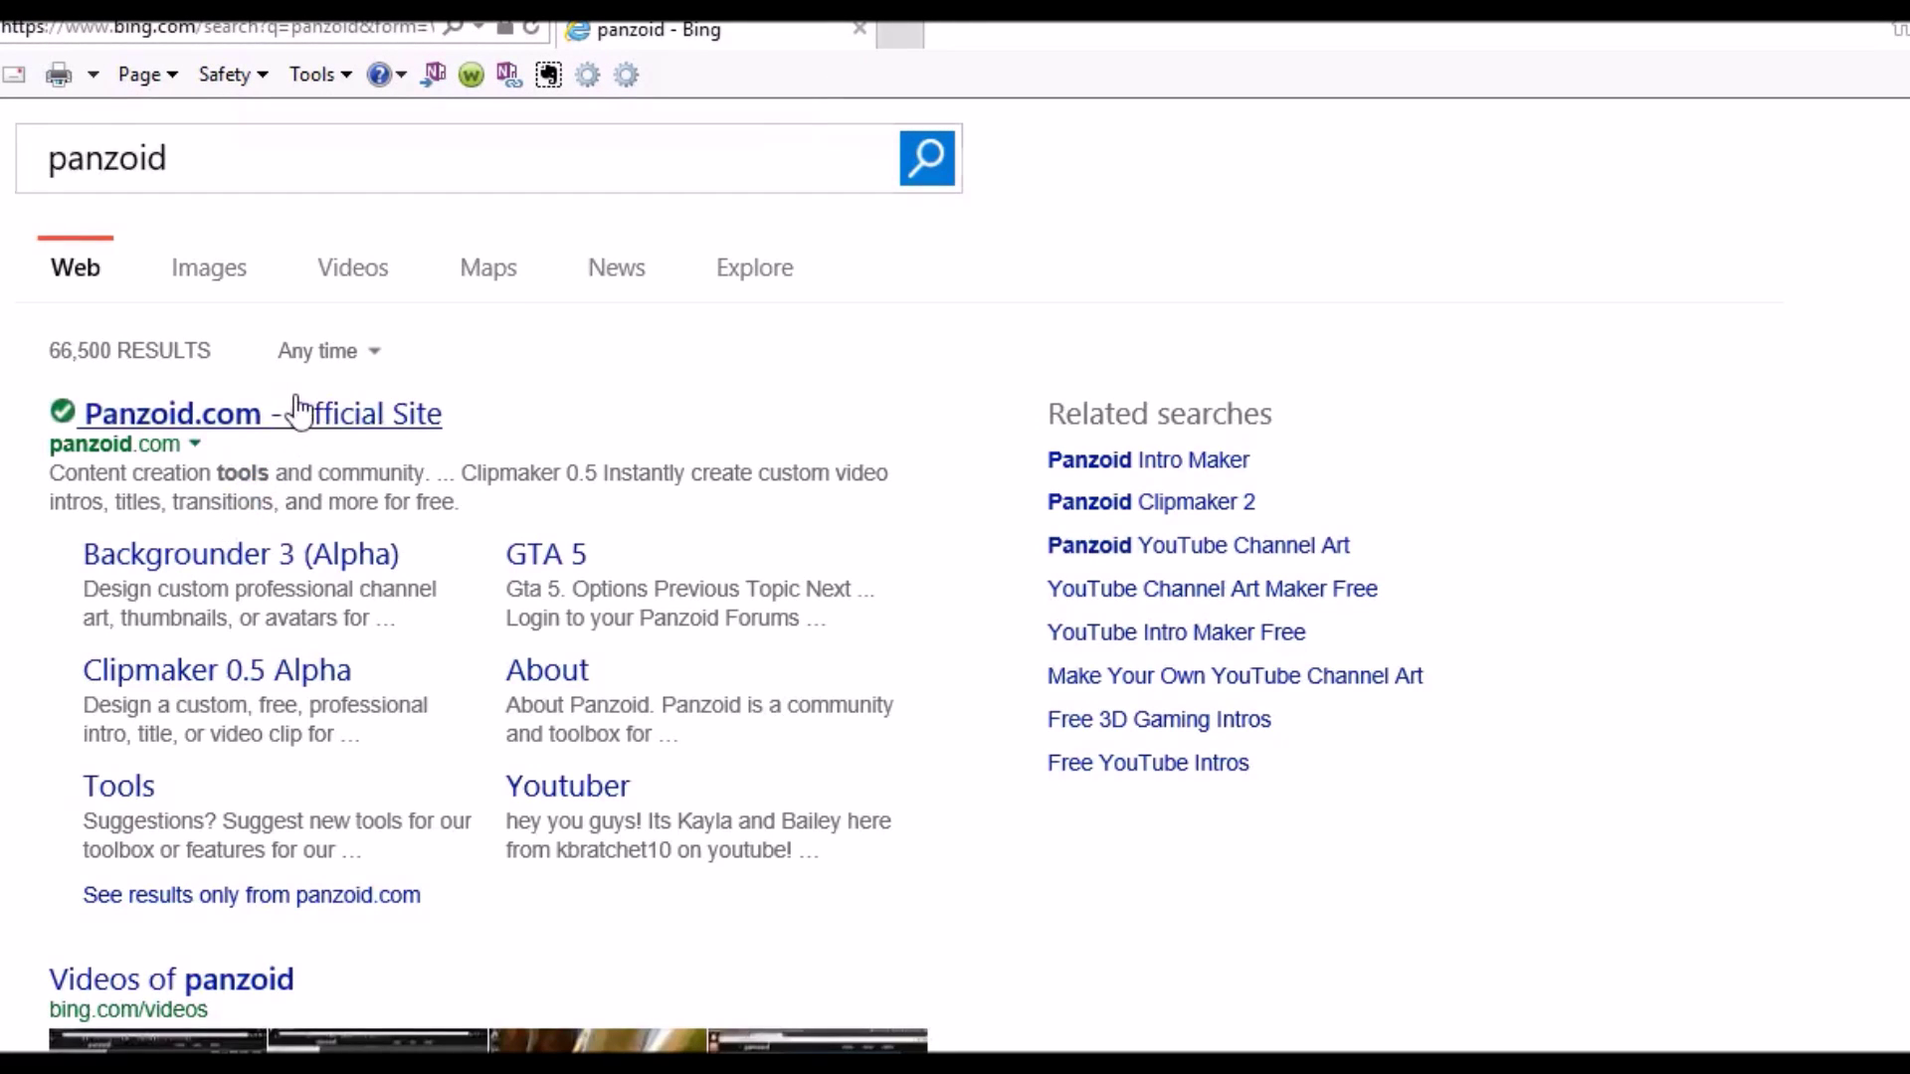
- Go from Bing to the official Panzoid.com homepage and launch Clipmaker 2
click(300, 415)
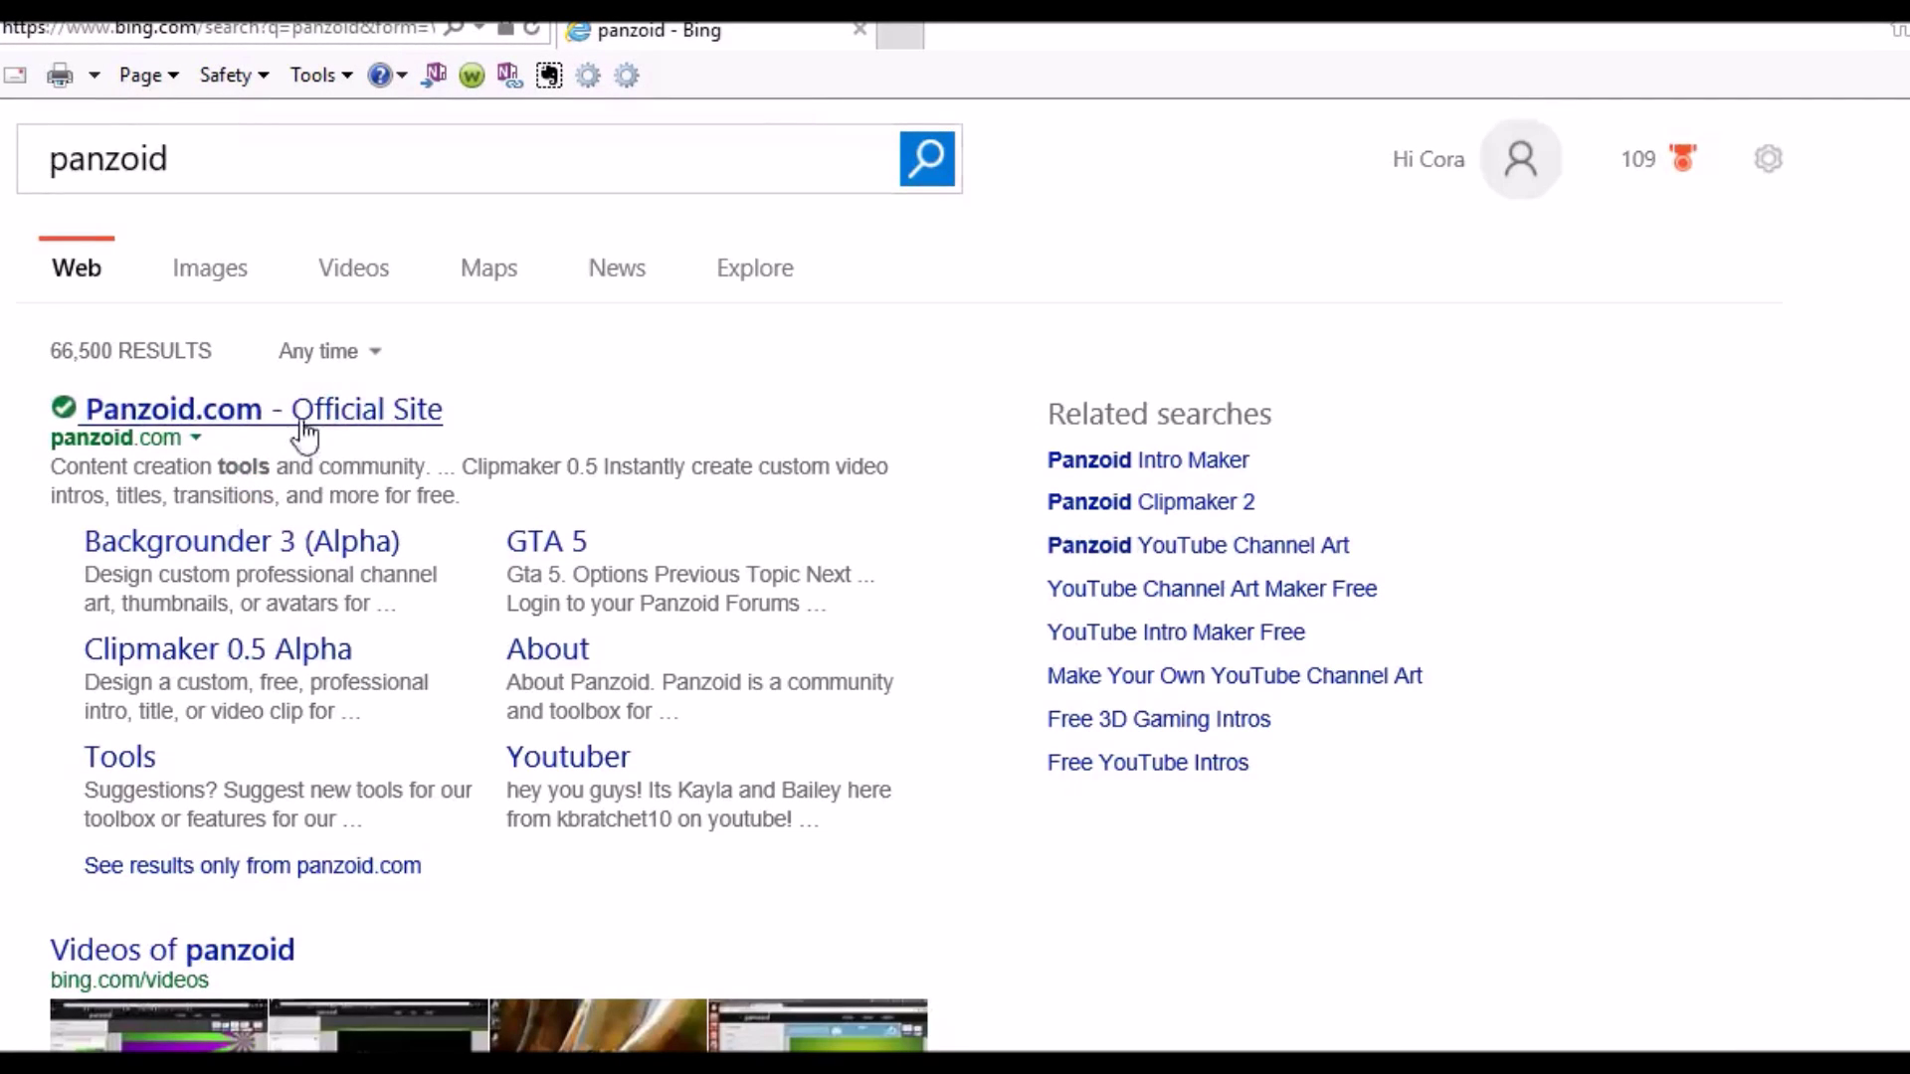
click(311, 408)
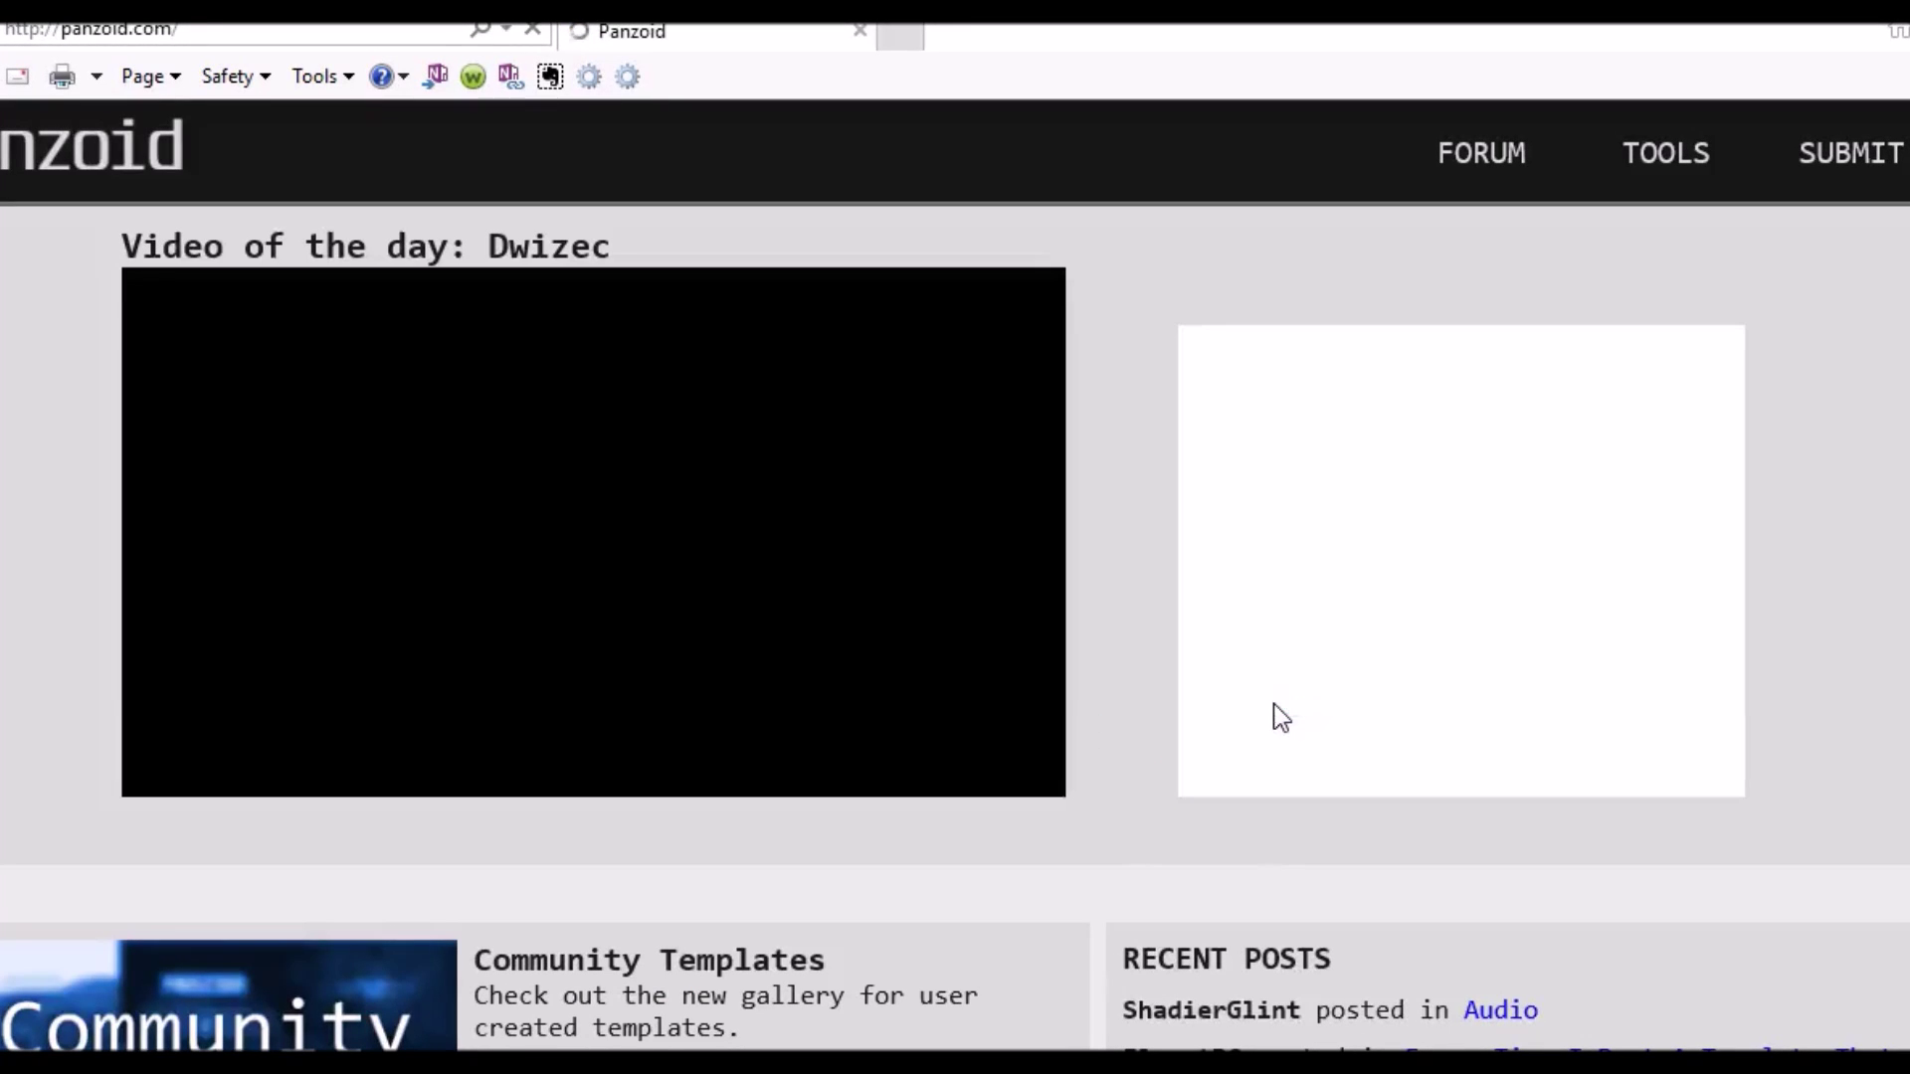
scroll(1262, 802, down, 4)
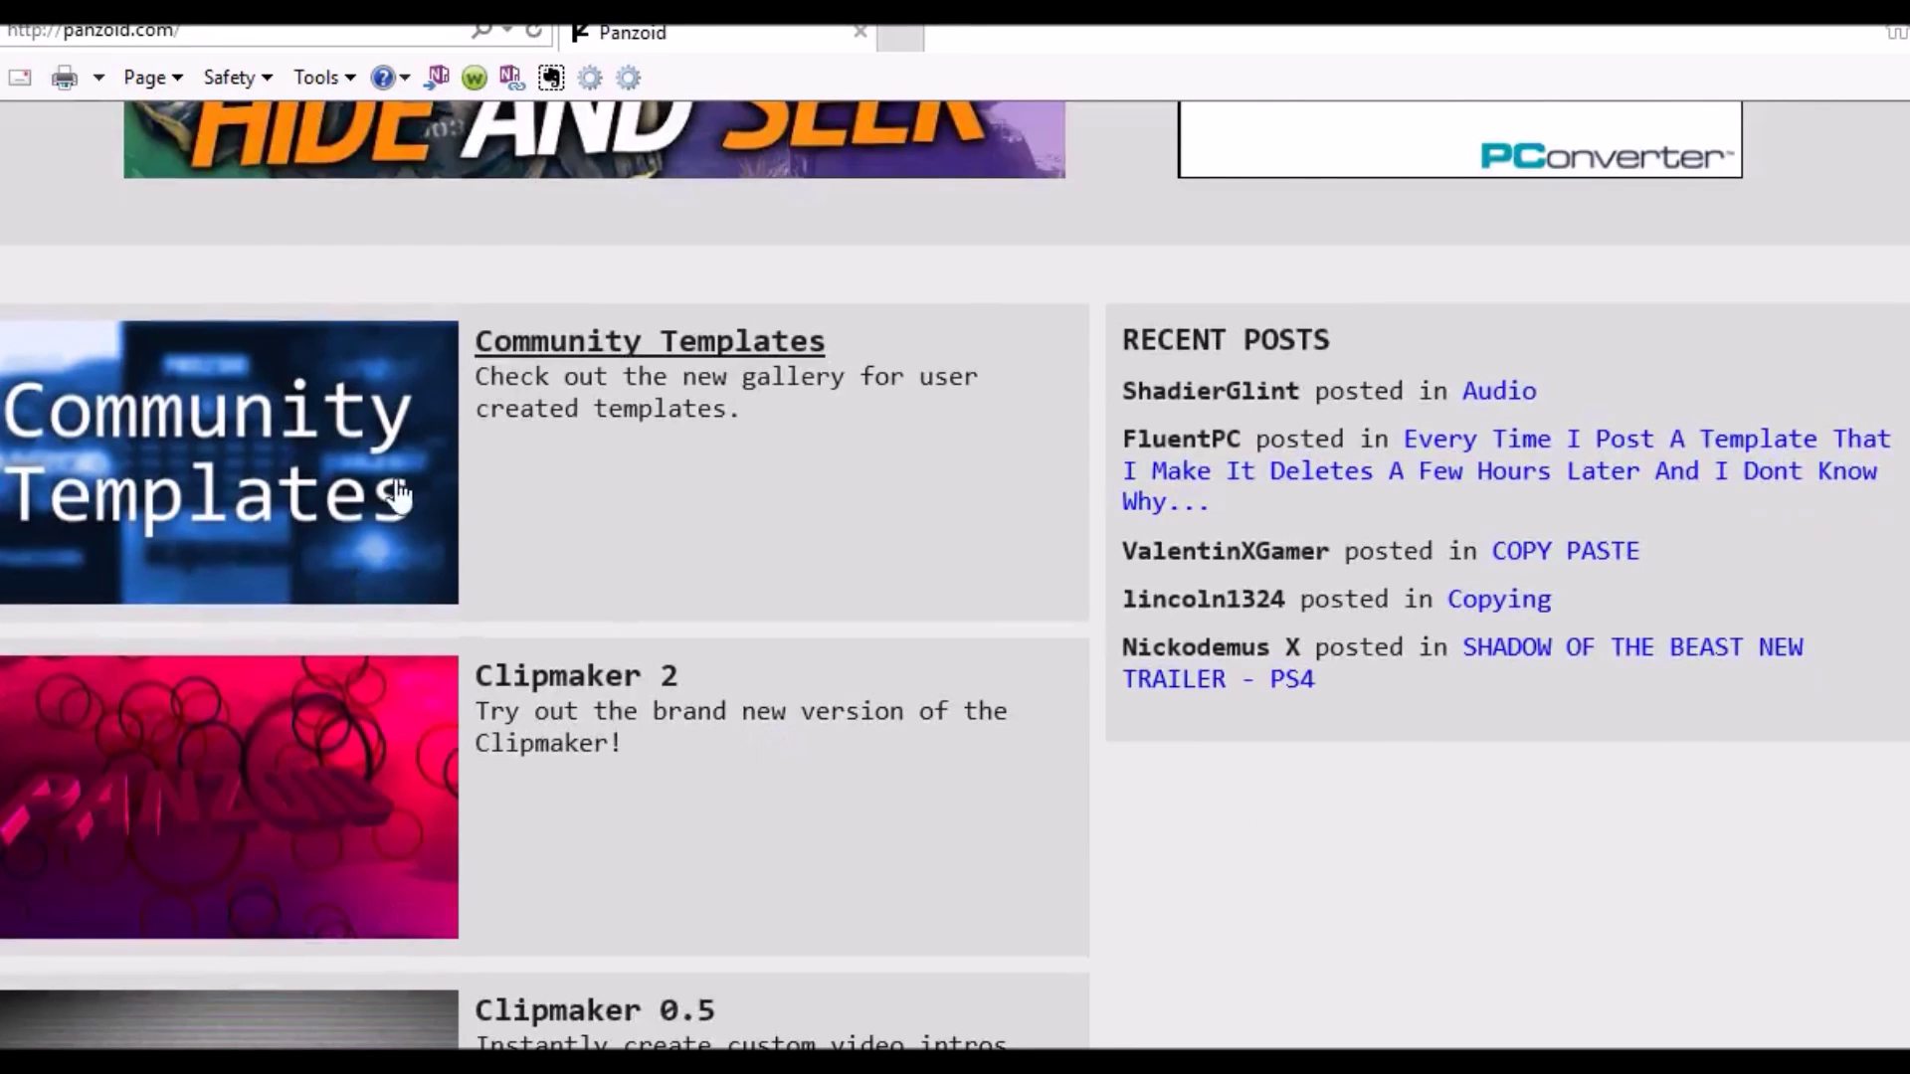
scroll(691, 634, down, 1)
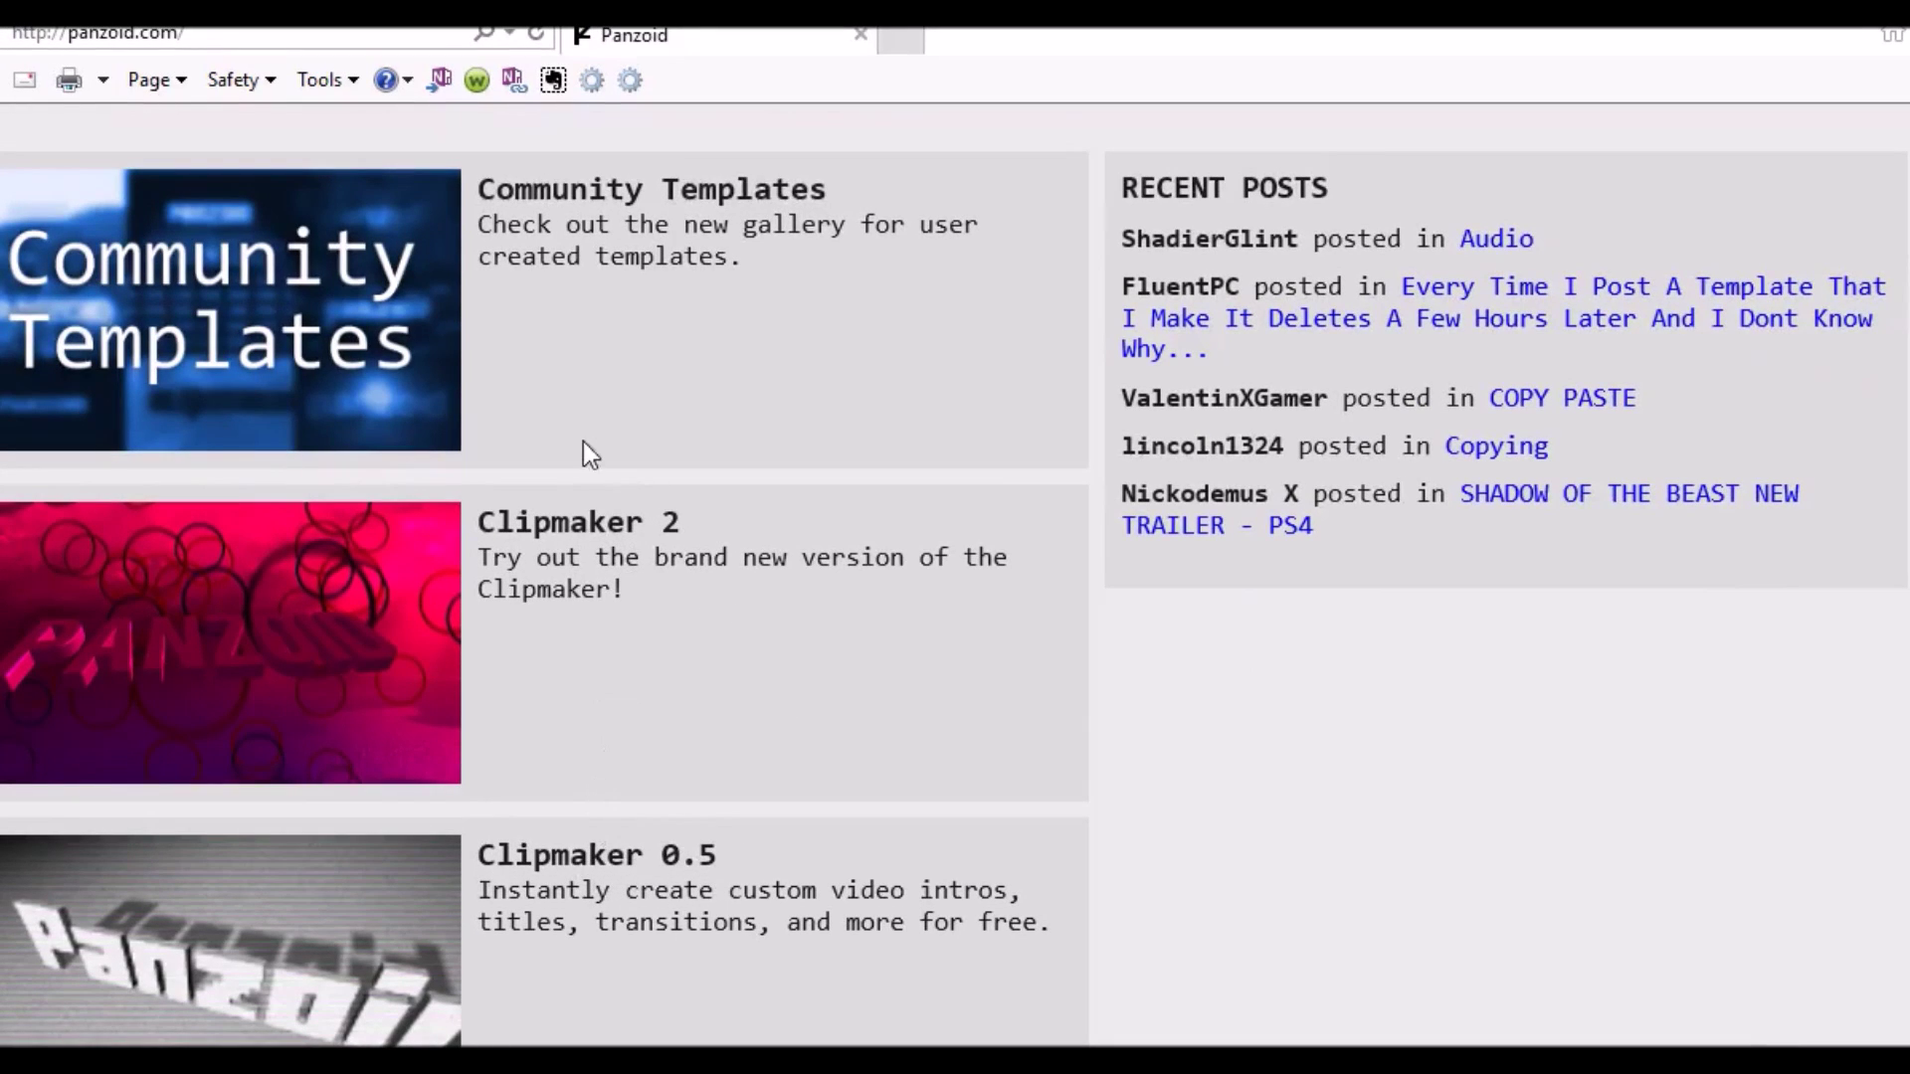
click(586, 525)
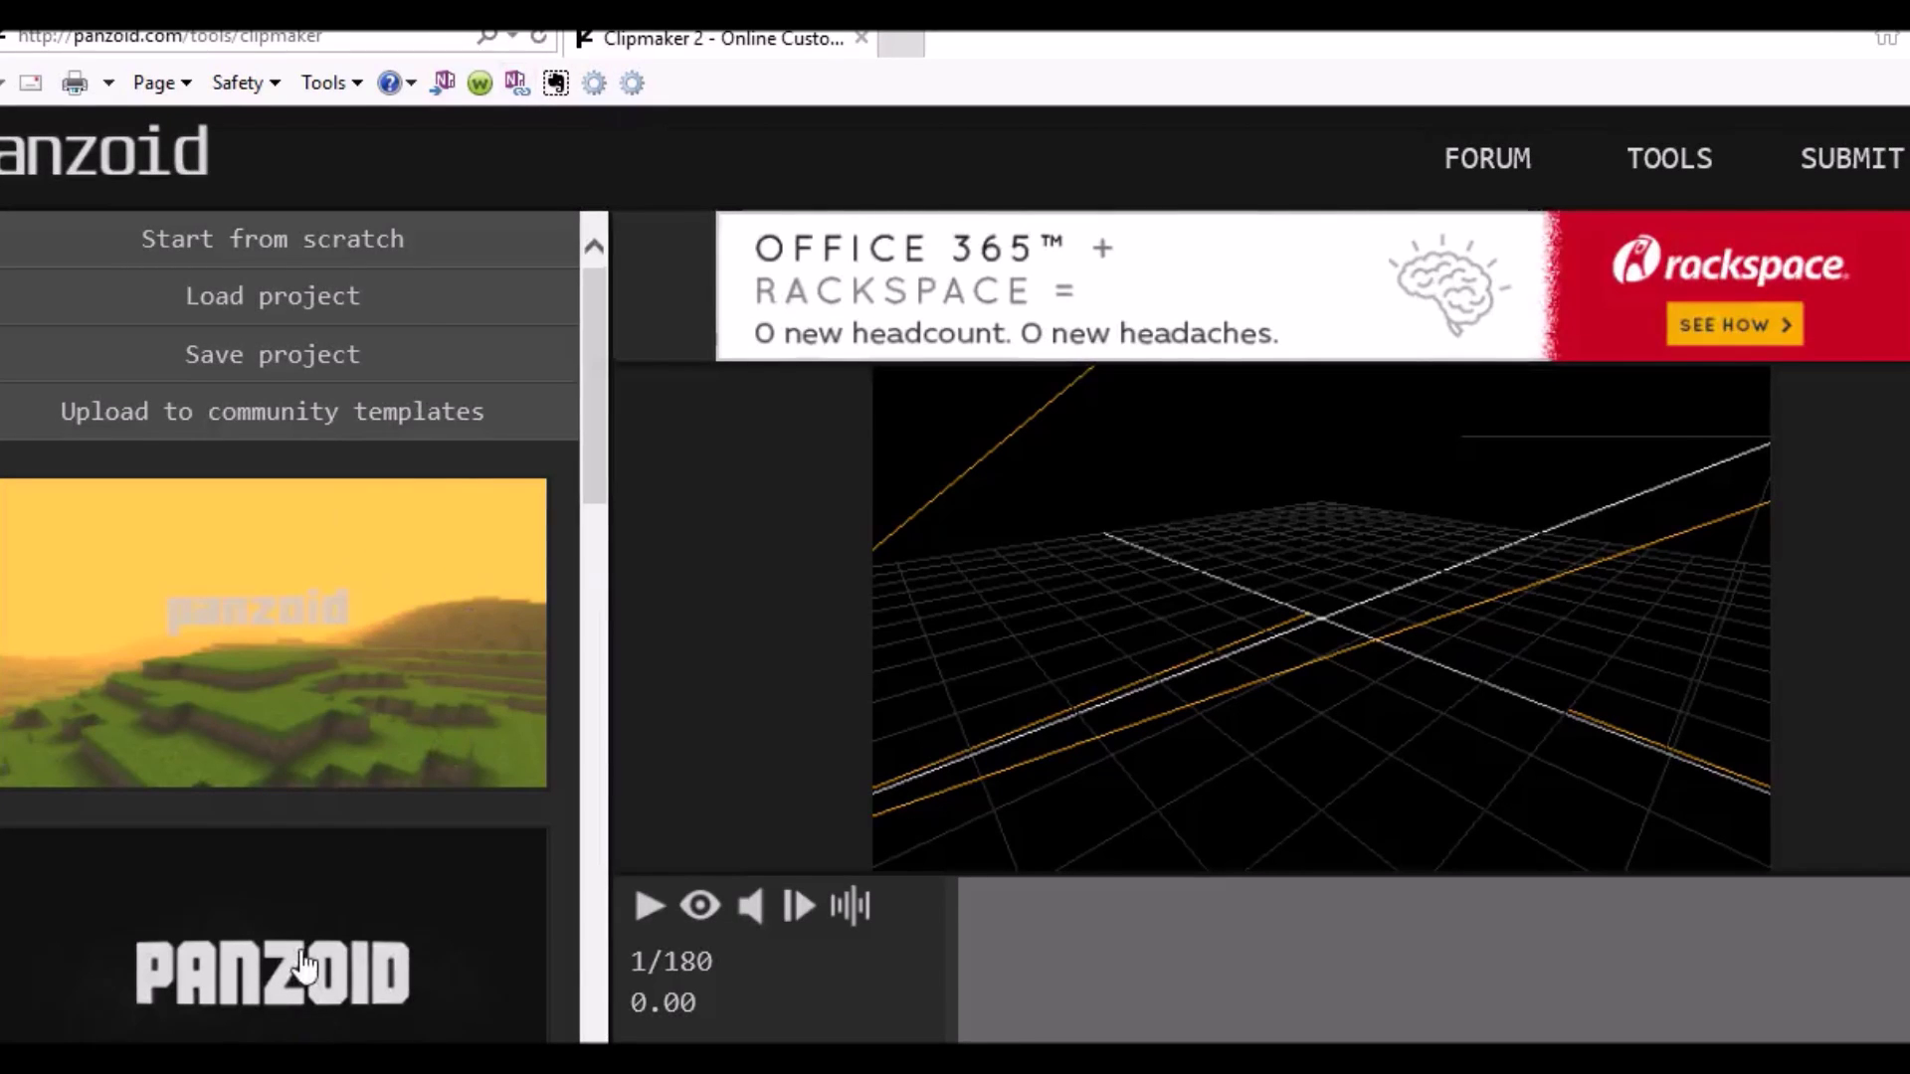
scroll(372, 931, down, 3)
scroll(372, 917, down, 2)
scroll(374, 881, down, 3)
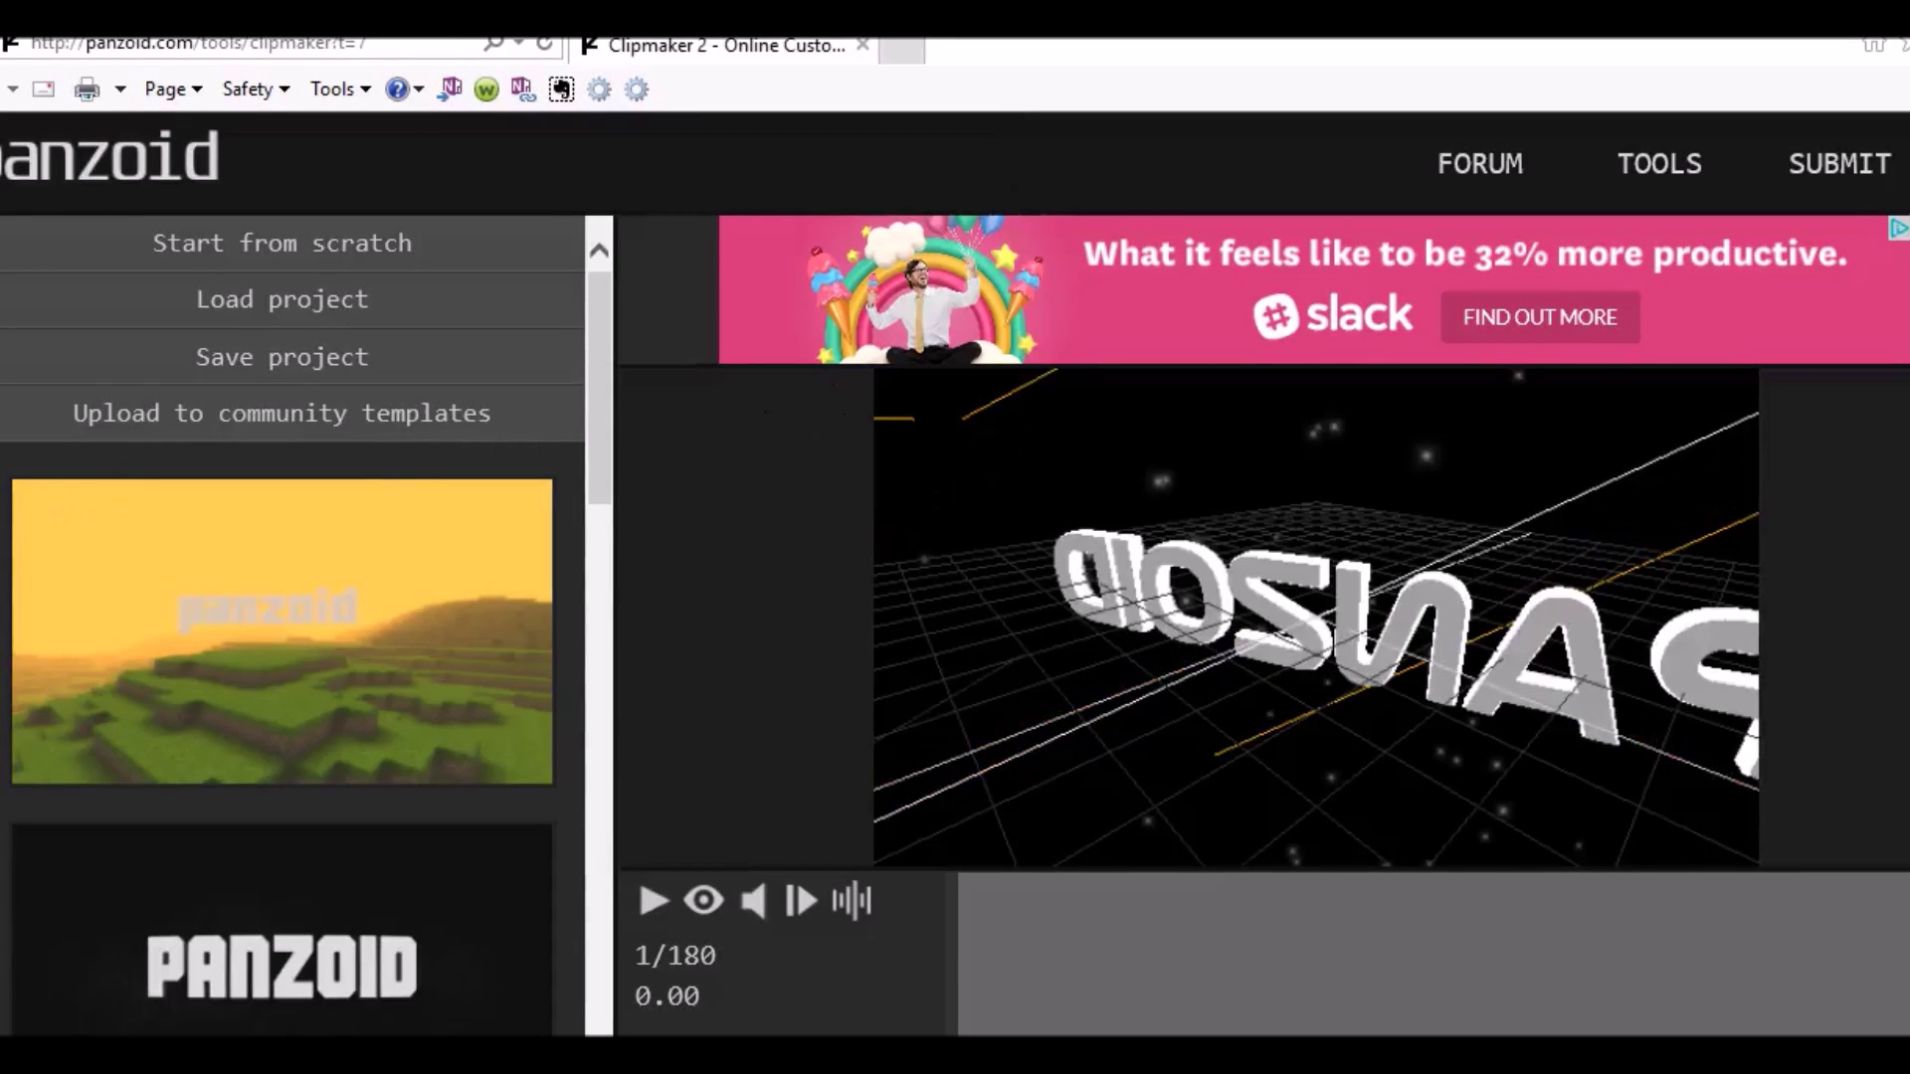
- Start a new project from scratch and orbit the preview to face the PANZOID text
click(29, 242)
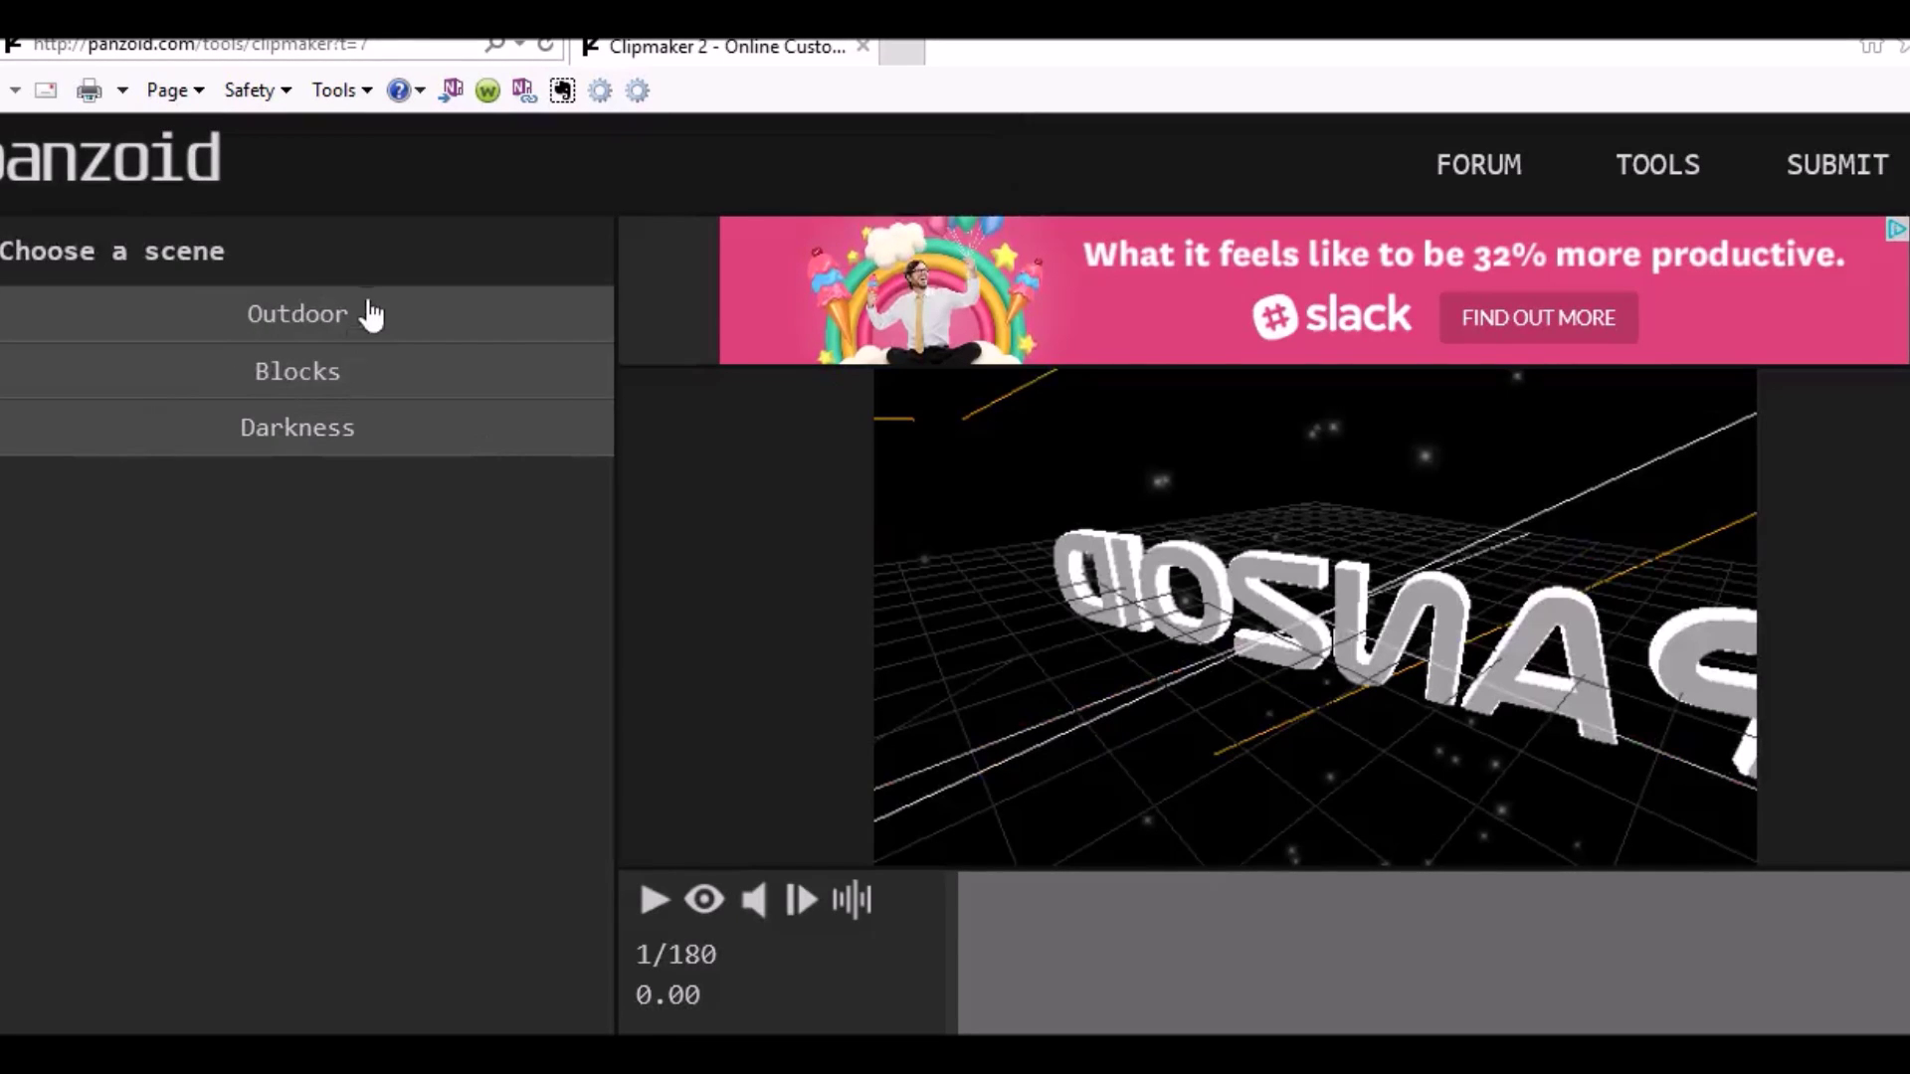
mouse_move(1396, 580)
mouse_down()
mouse_move(1441, 610)
mouse_move(960, 563)
mouse_move(706, 609)
mouse_move(1385, 582)
mouse_move(1376, 527)
mouse_up()
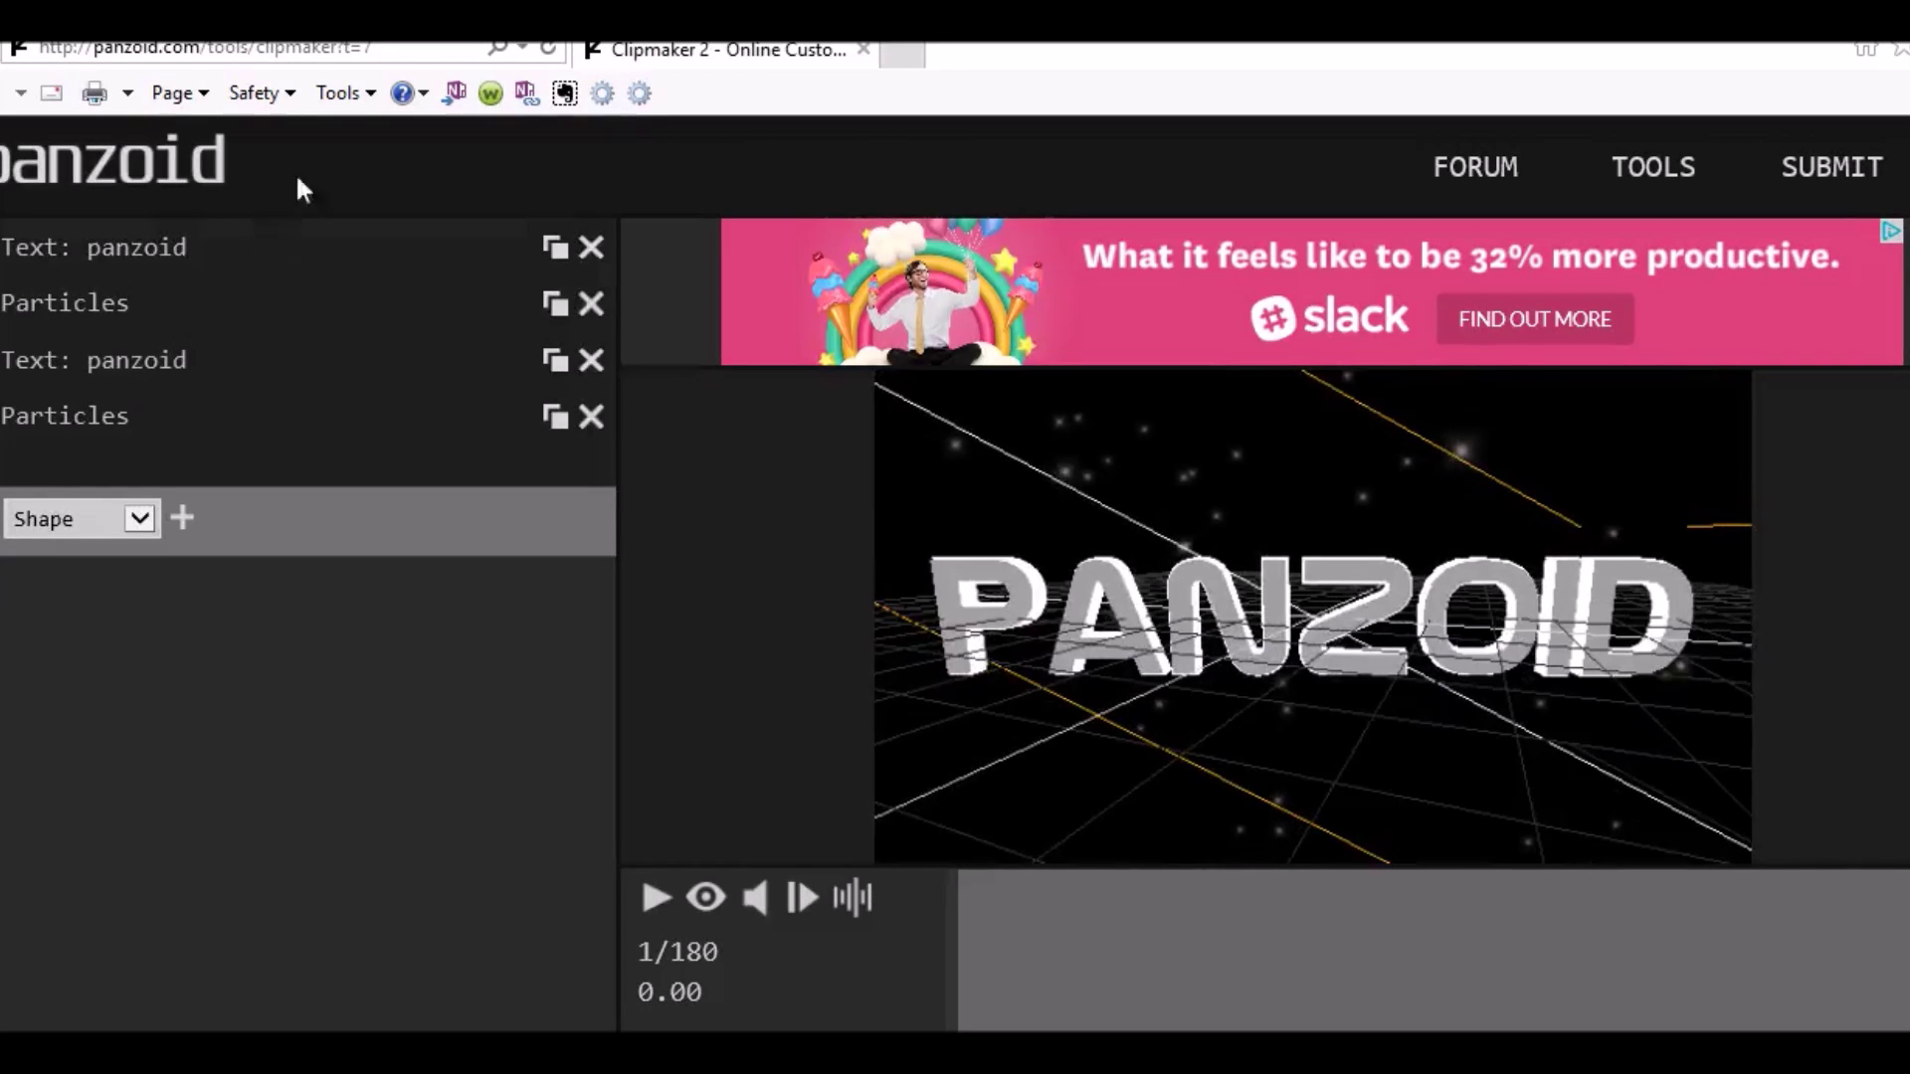
- Replace the first text layer's 'panzoid' wording with 'TL GAMING', fixing typos
click(262, 272)
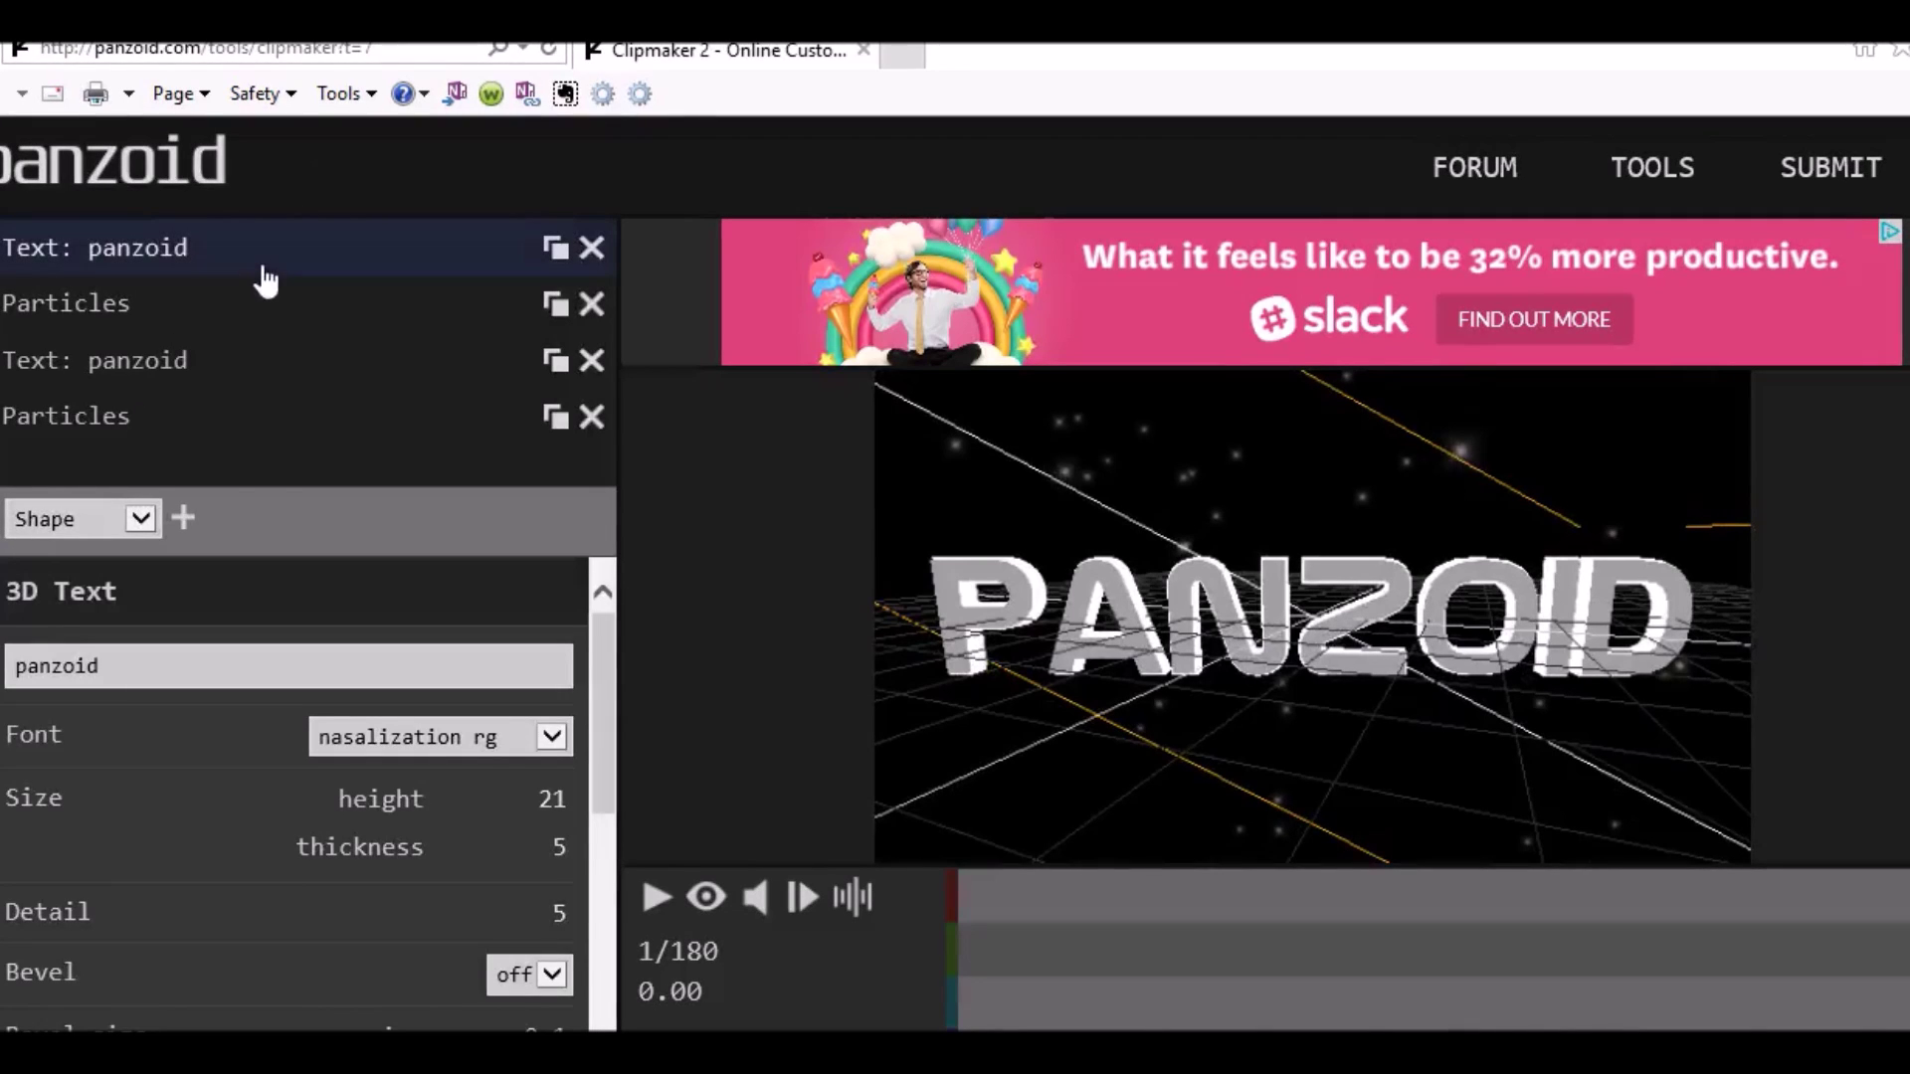
click(162, 676)
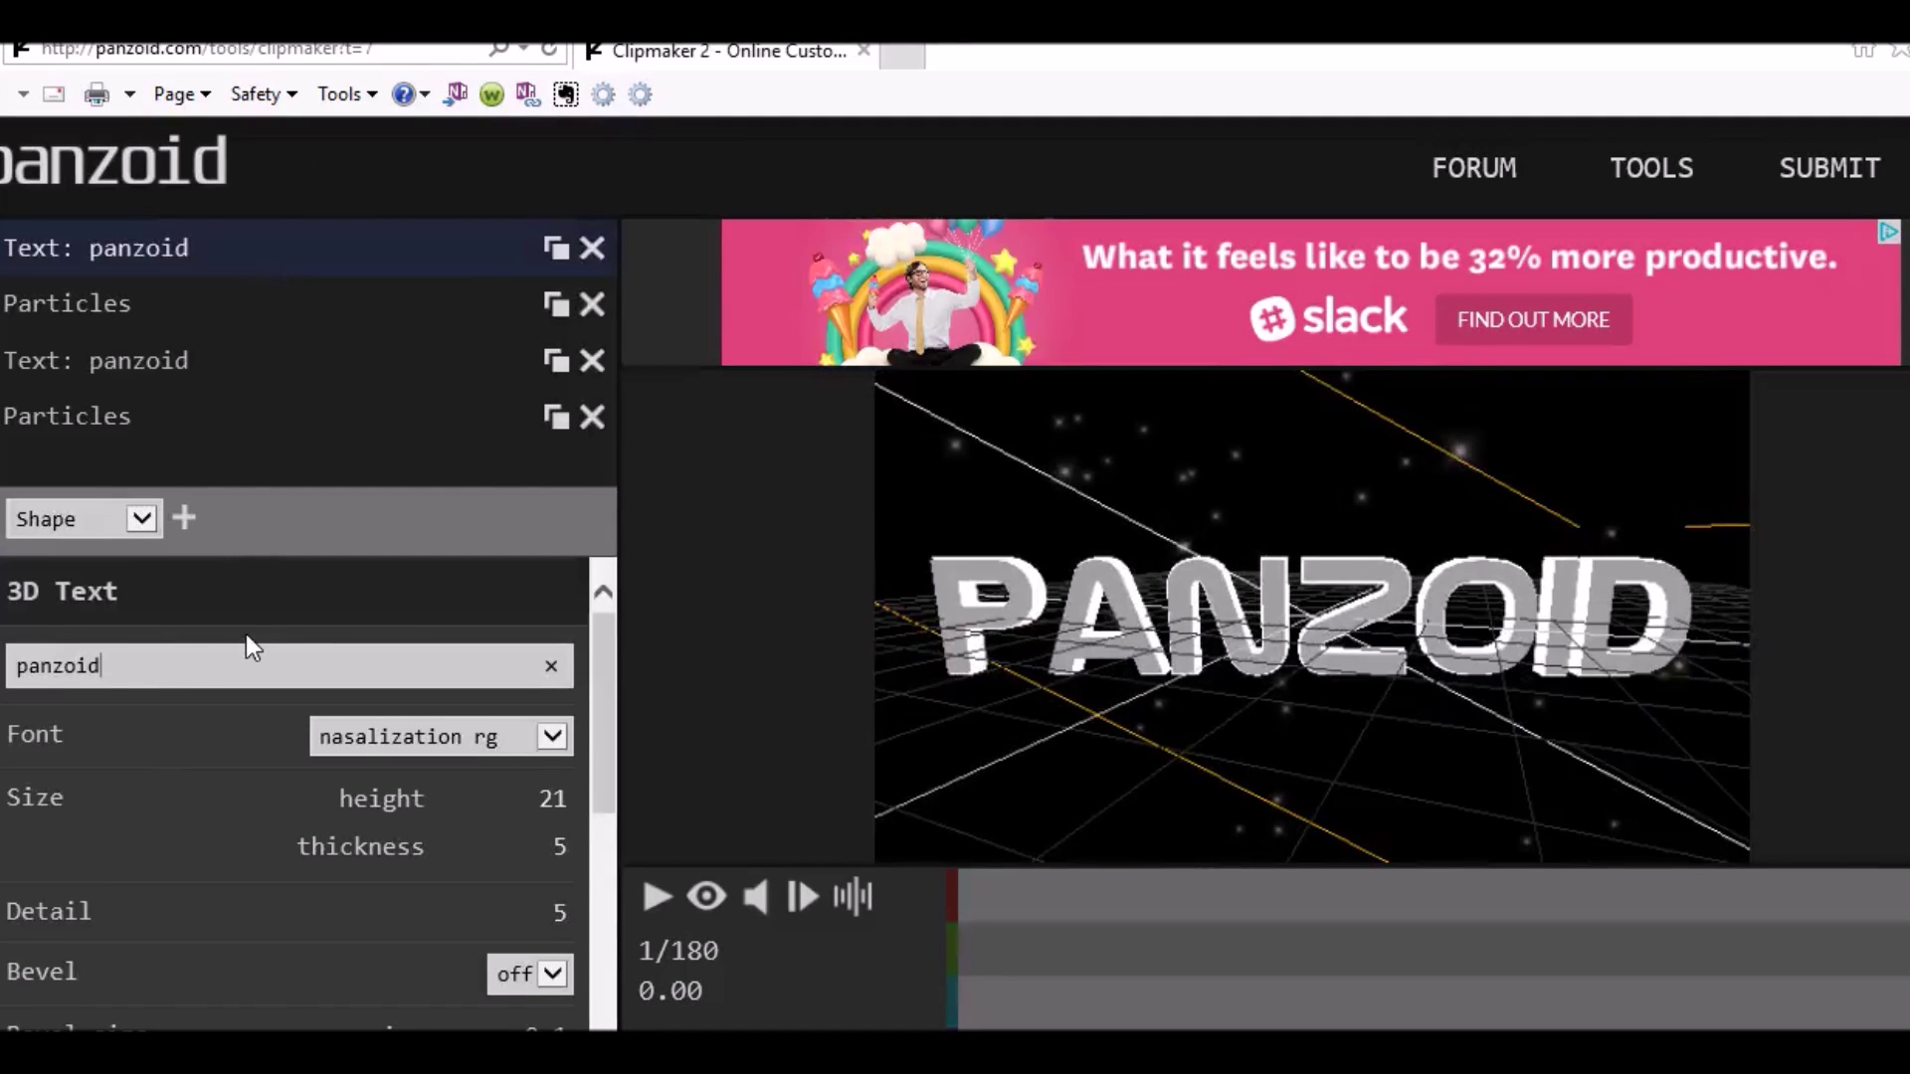
key(BackSpace)
key(BackSpace)
key(BackSpace)
key(BackSpace)
key(BackSpace)
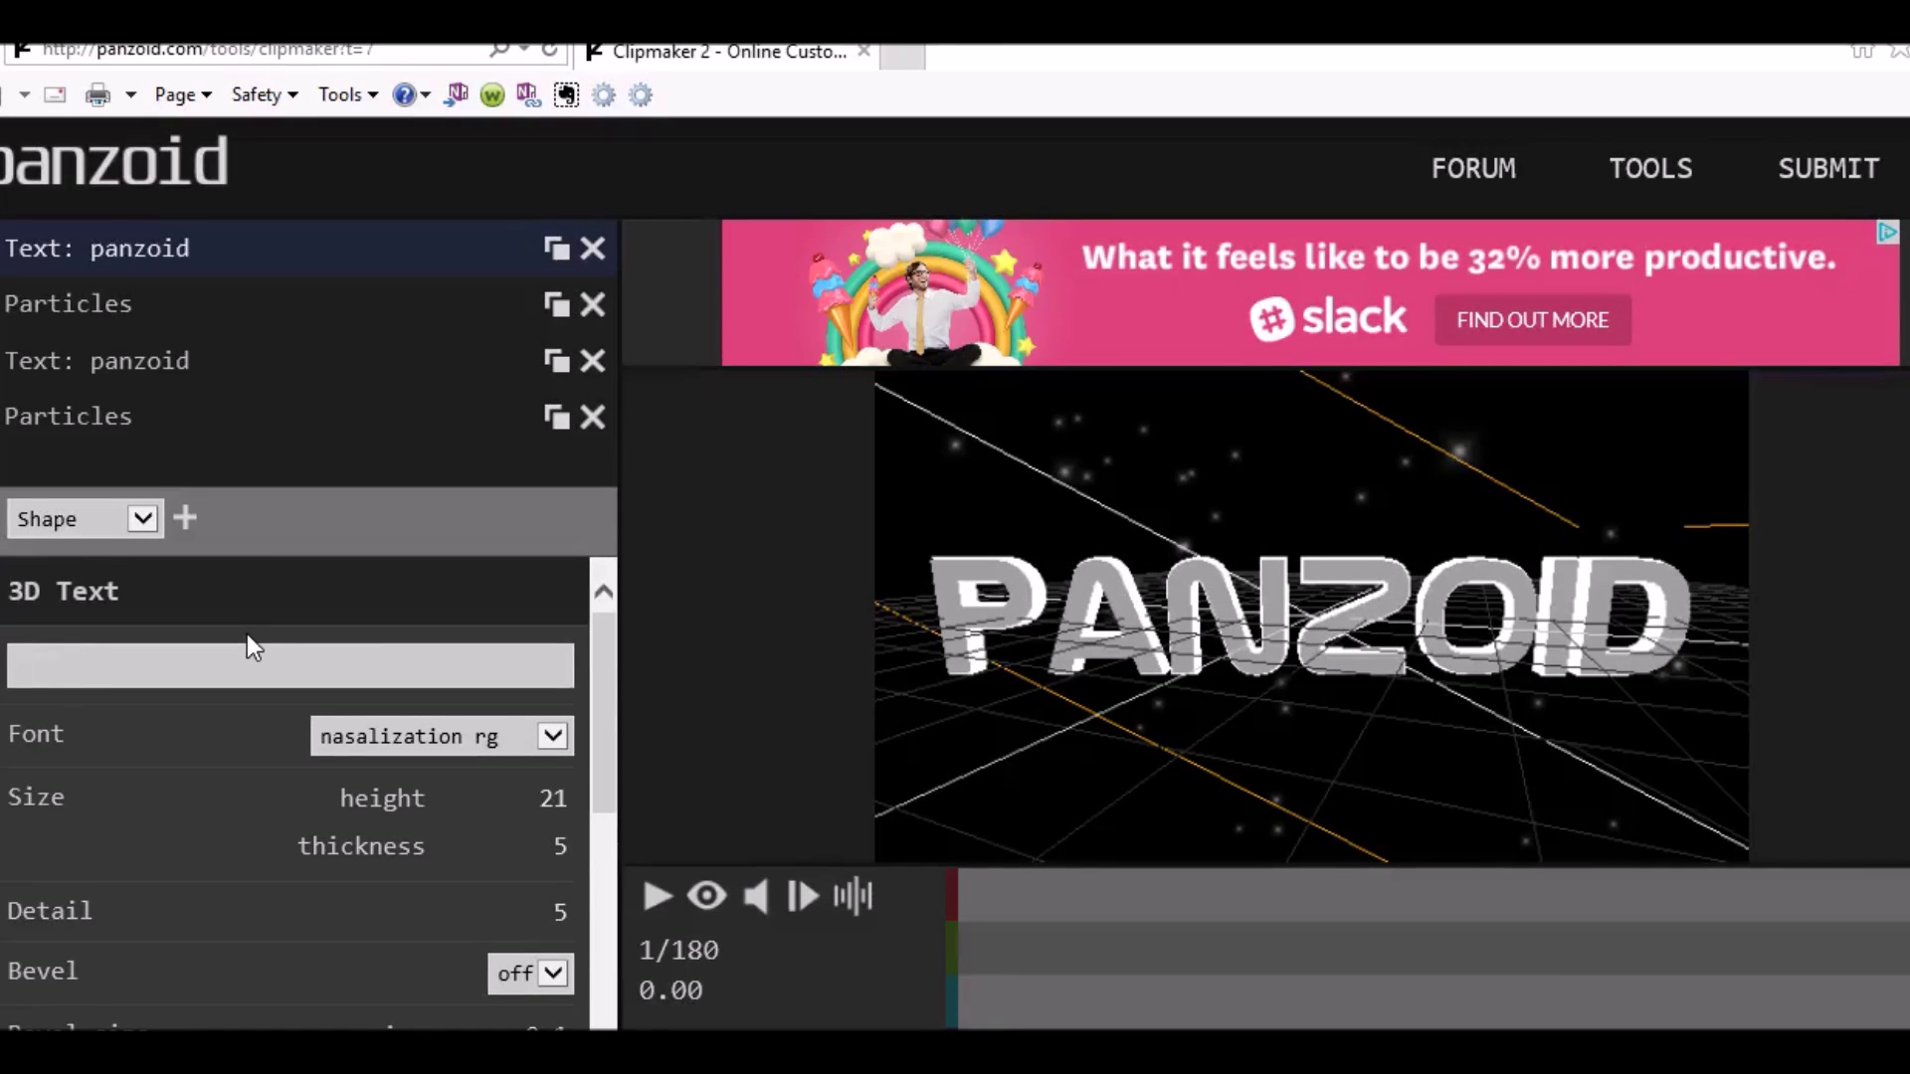
text(T )
text(L )
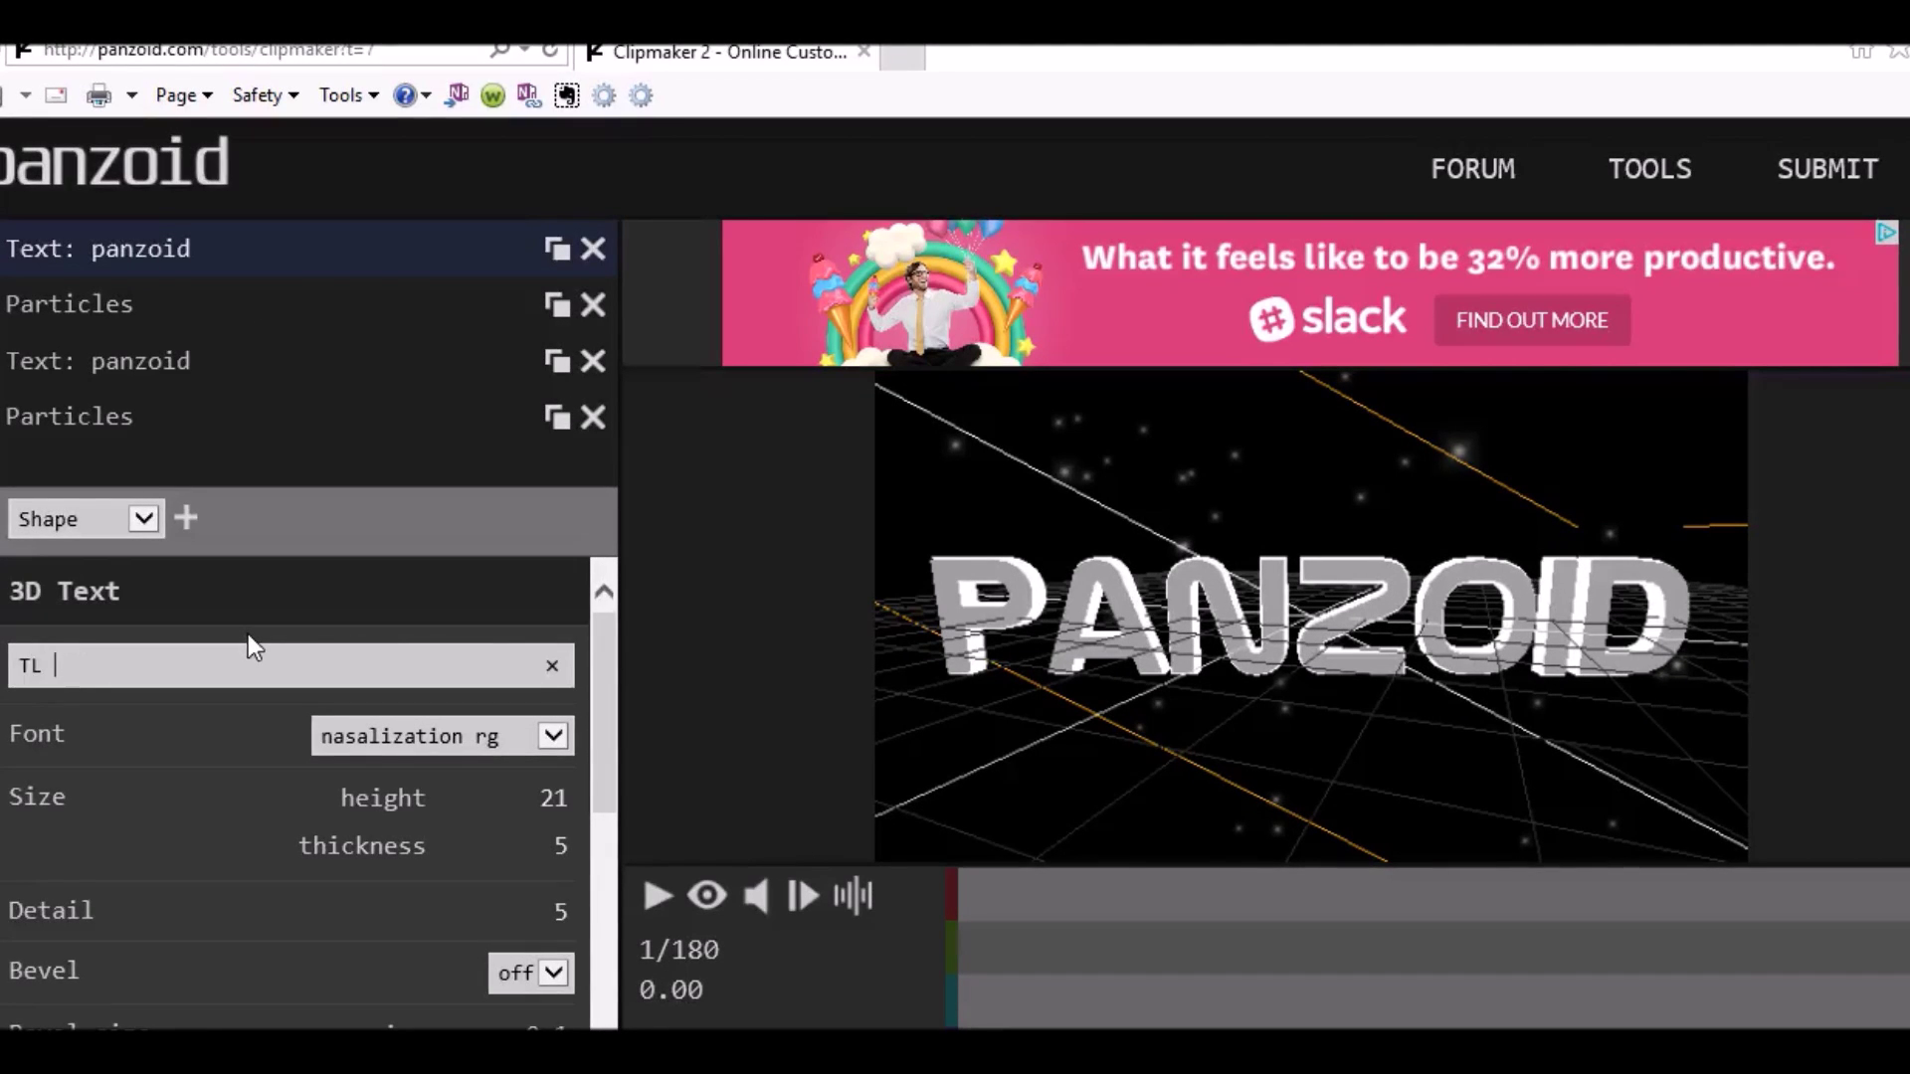
text(GAMIGN)
key(BackSpace)
key(BackSpace)
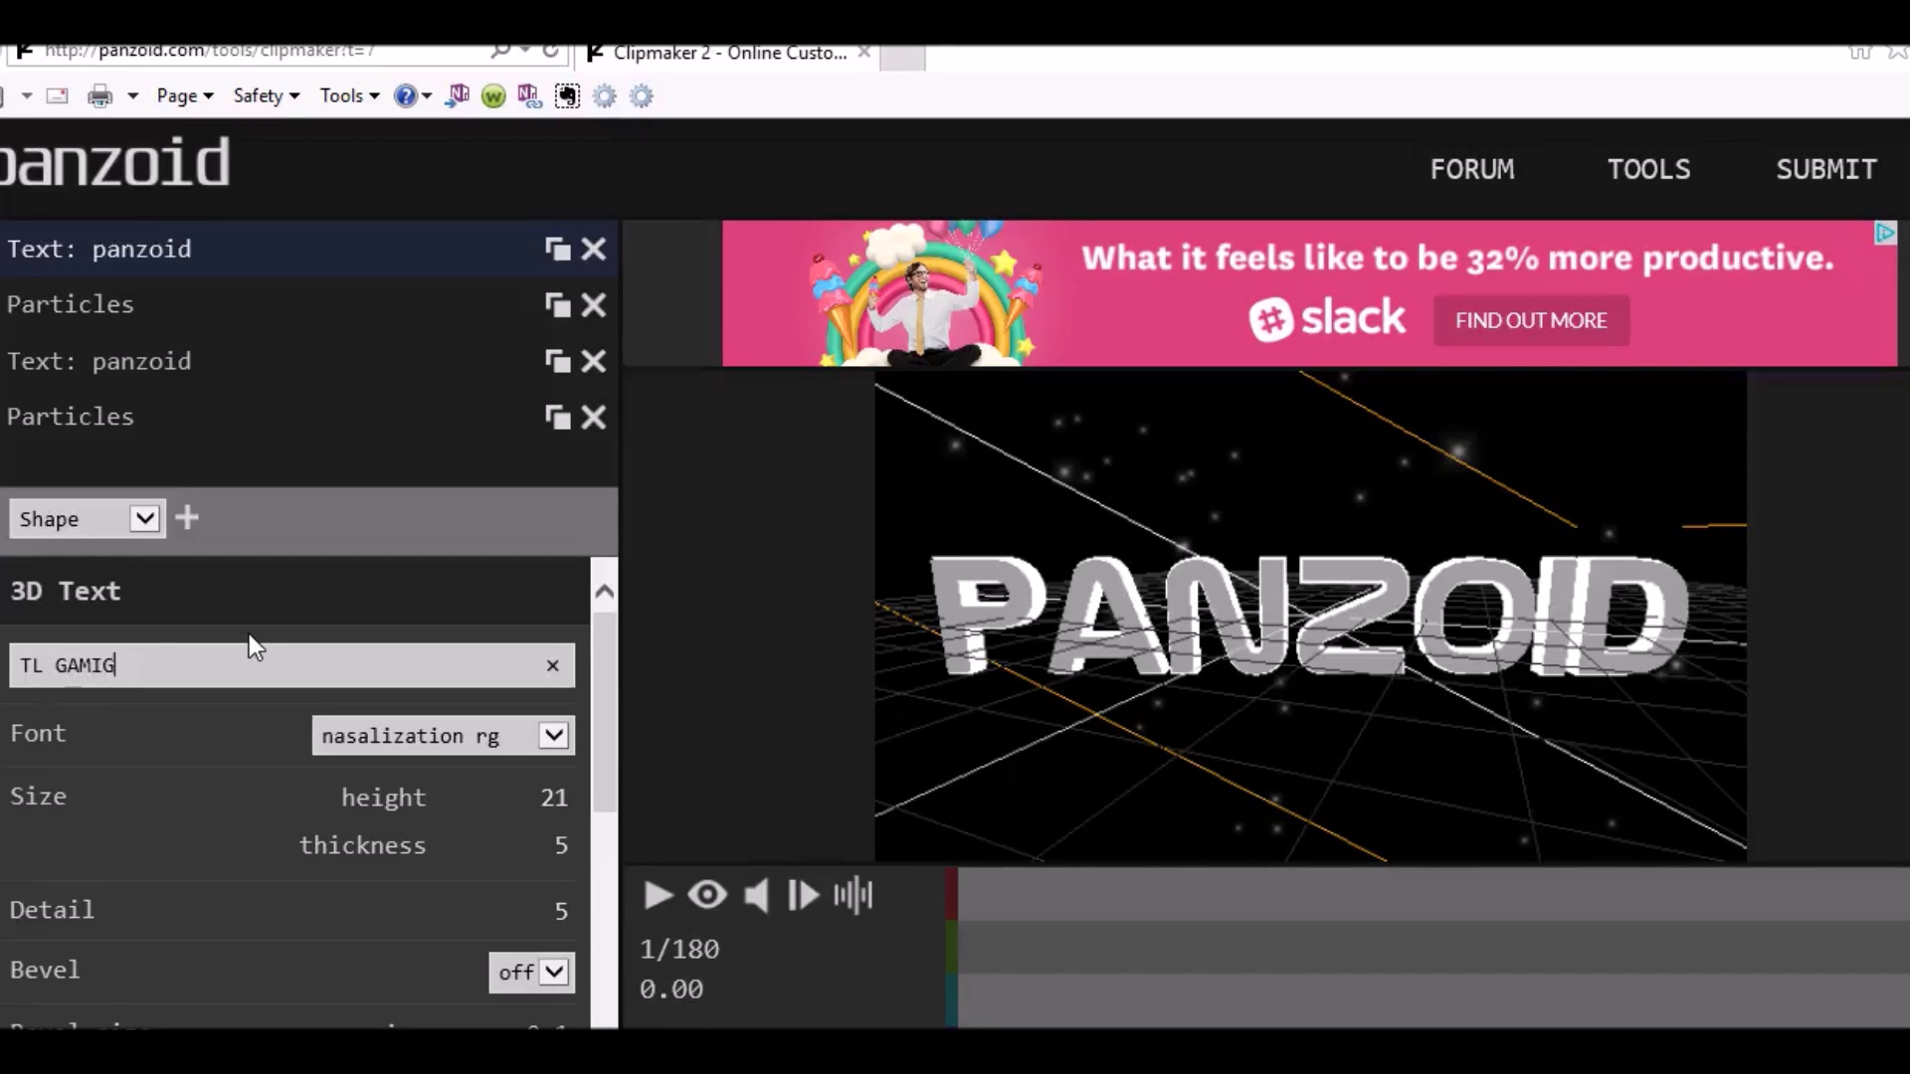
key(BackSpace)
text(NG)
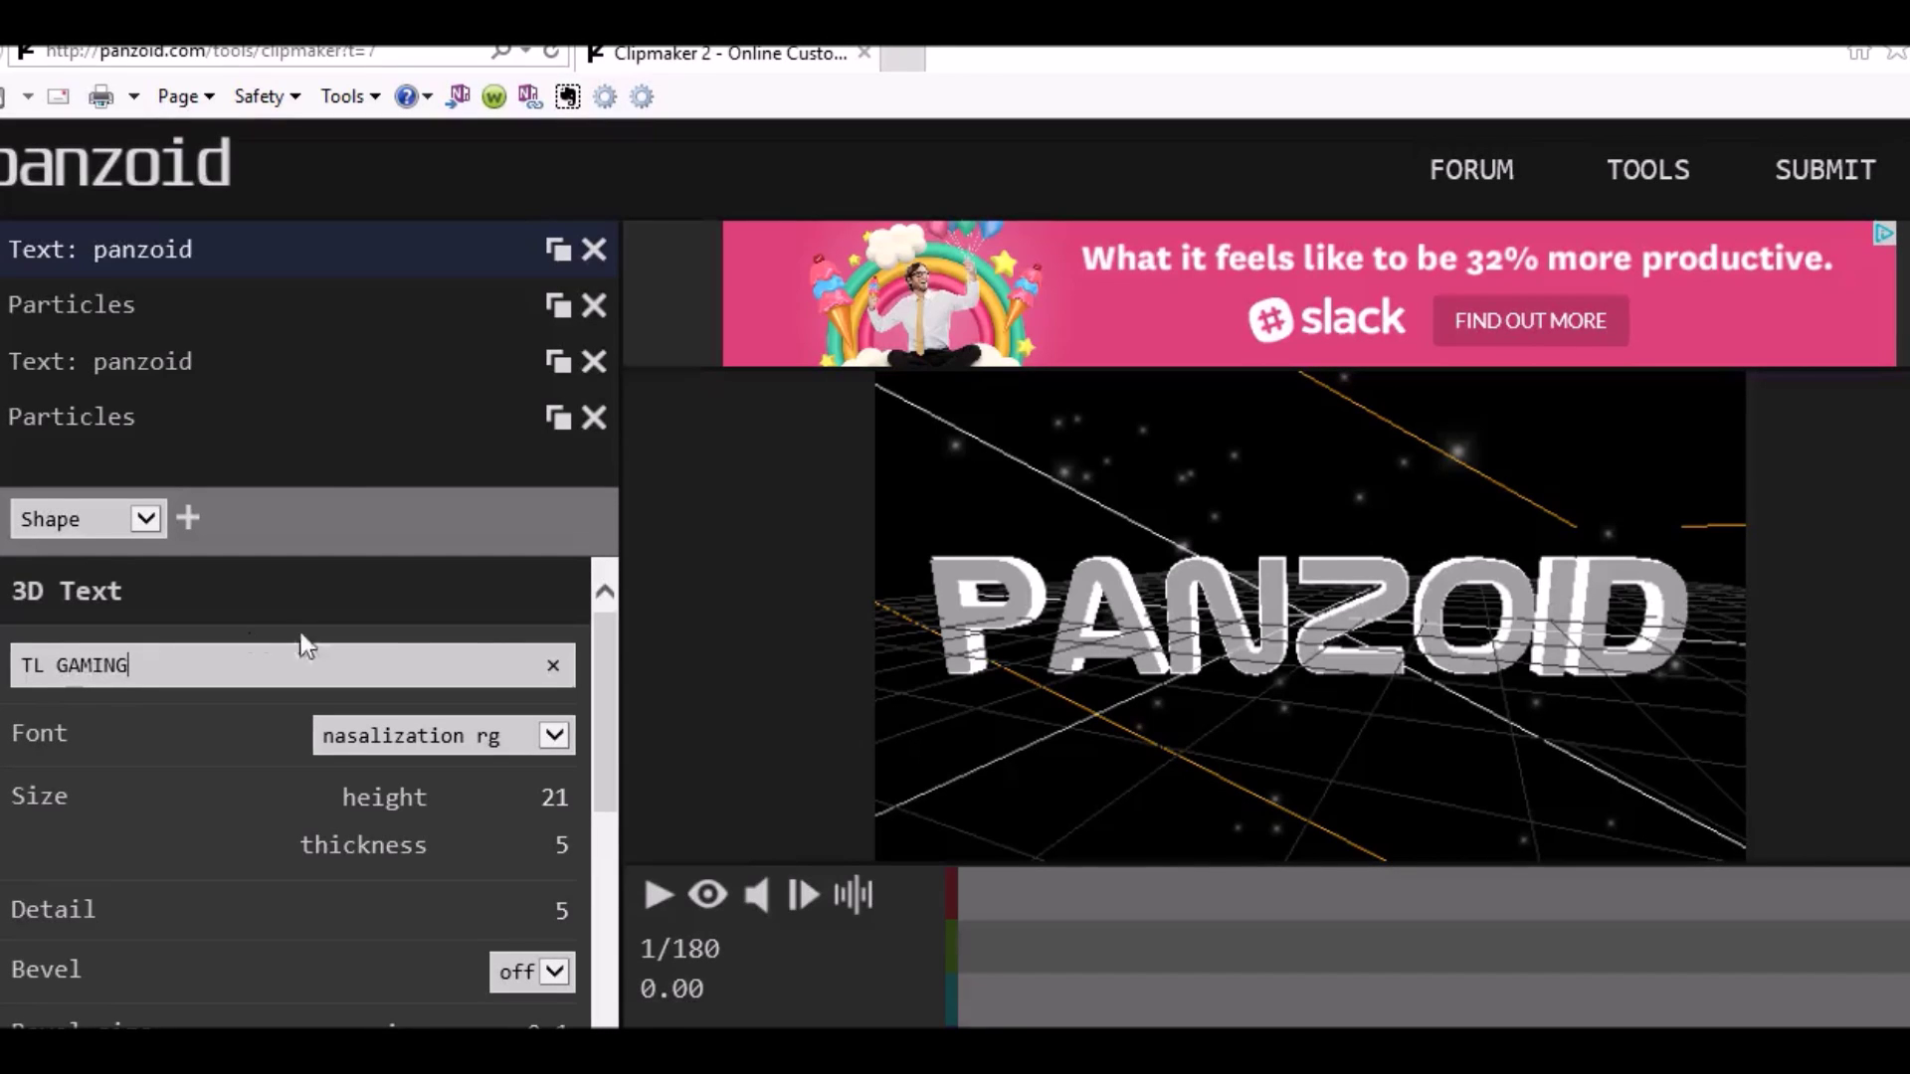
scroll(398, 848, down, 3)
scroll(413, 812, down, 2)
scroll(412, 814, down, 2)
scroll(412, 814, down, 1)
scroll(507, 858, up, 1)
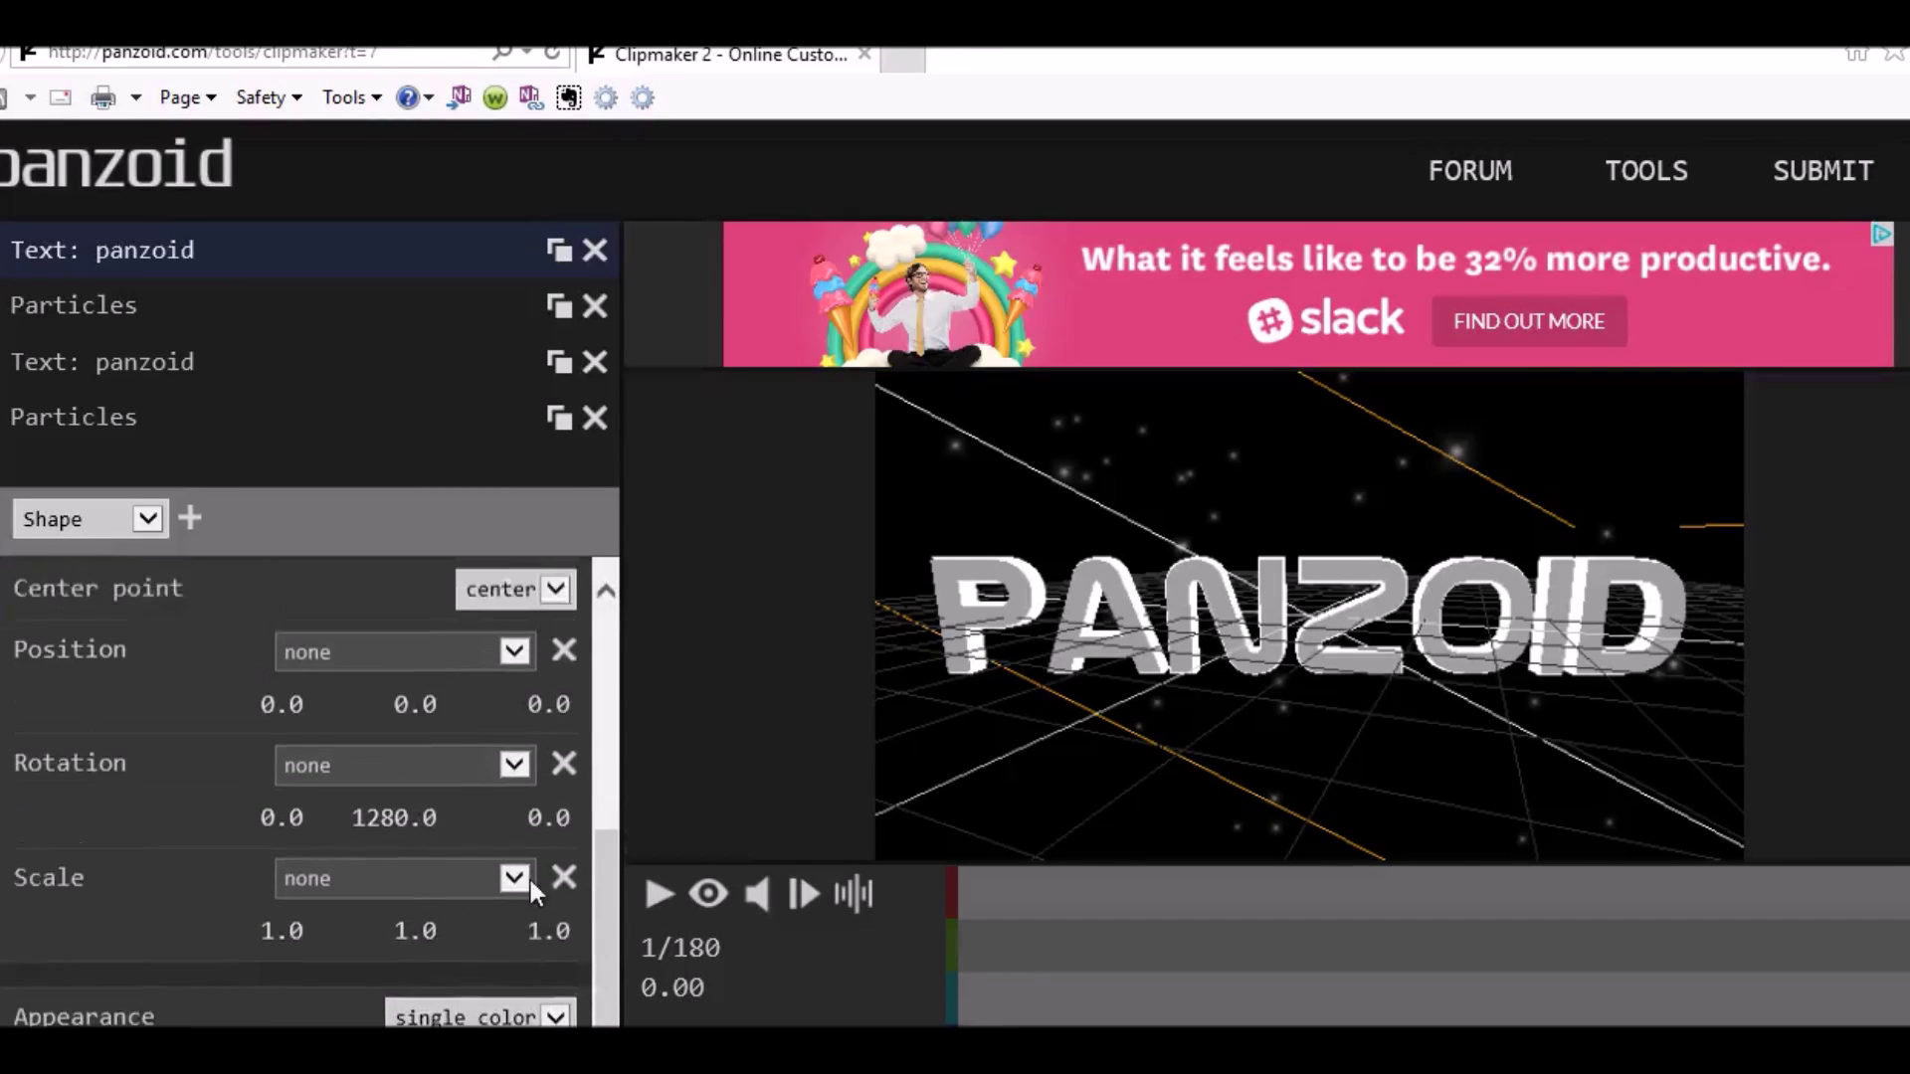
scroll(526, 875, up, 2)
scroll(524, 895, up, 1)
scroll(567, 895, up, 4)
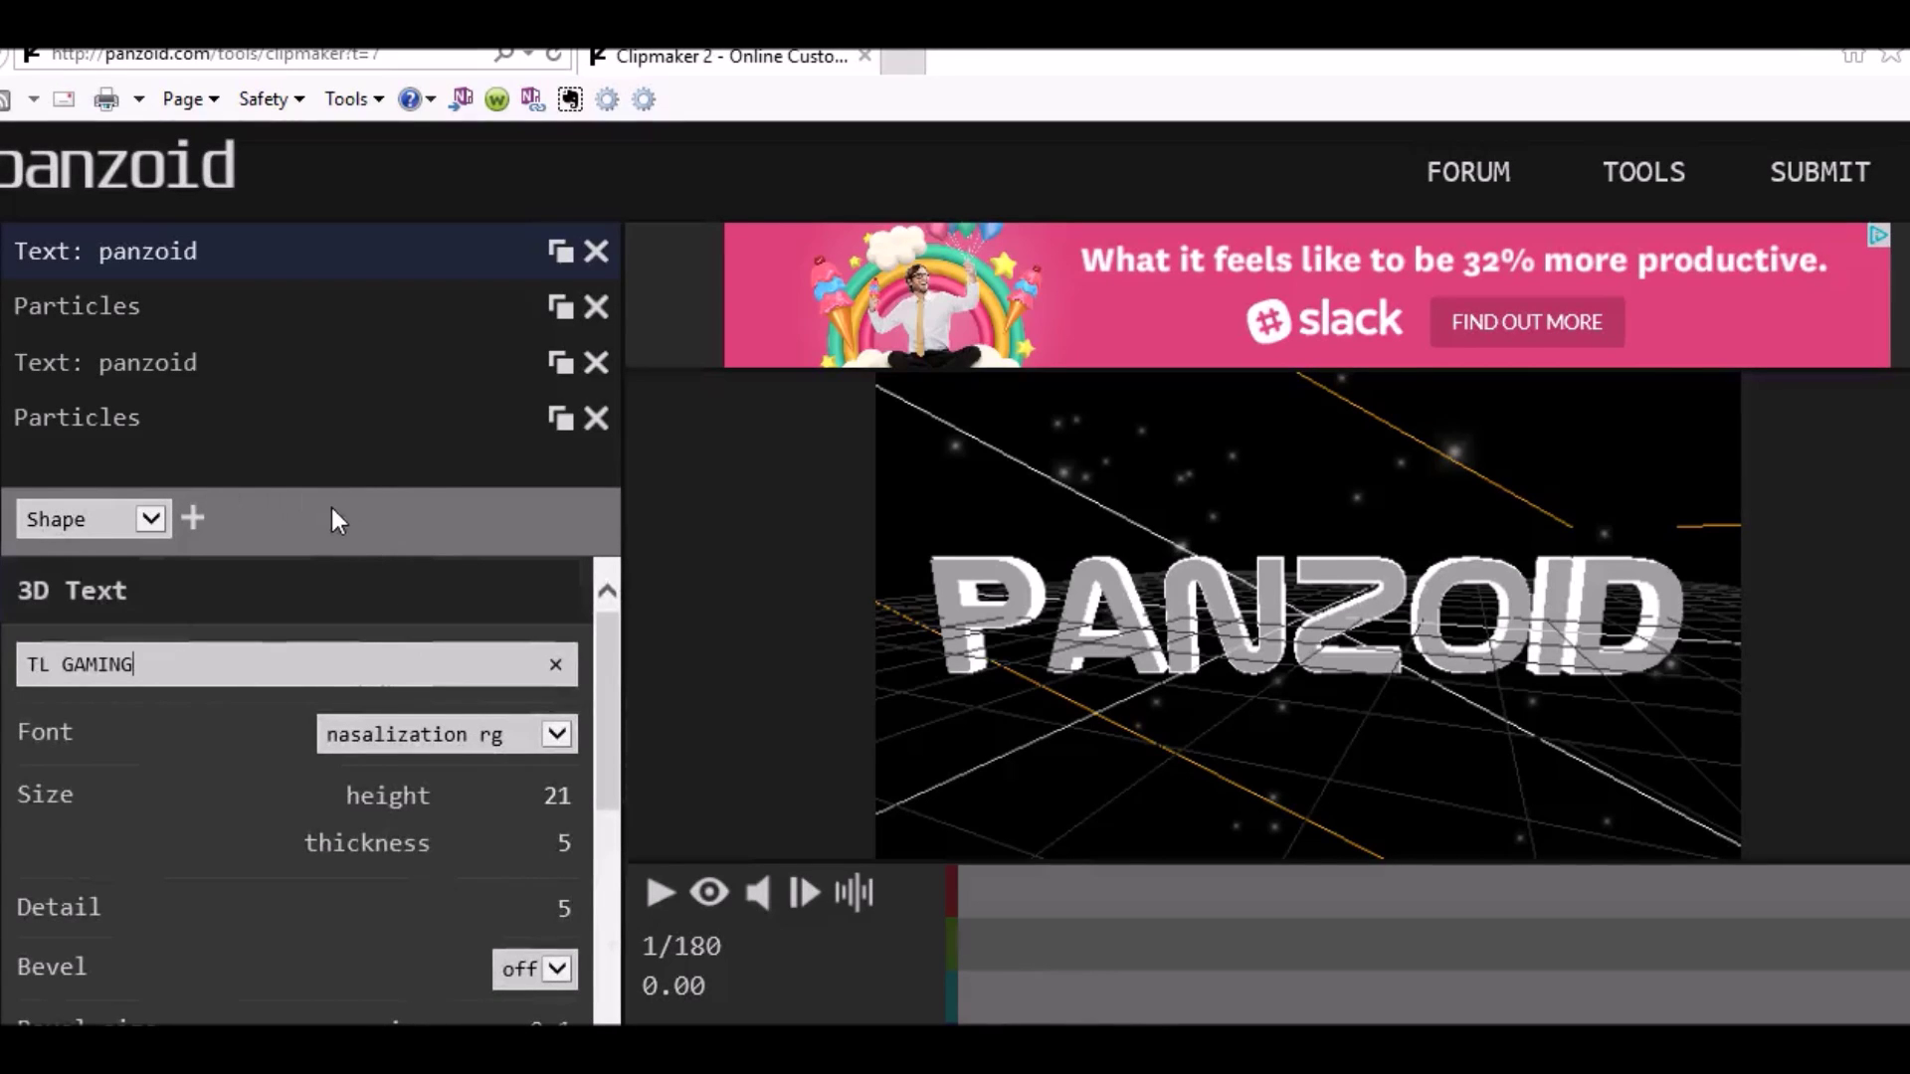
click(448, 537)
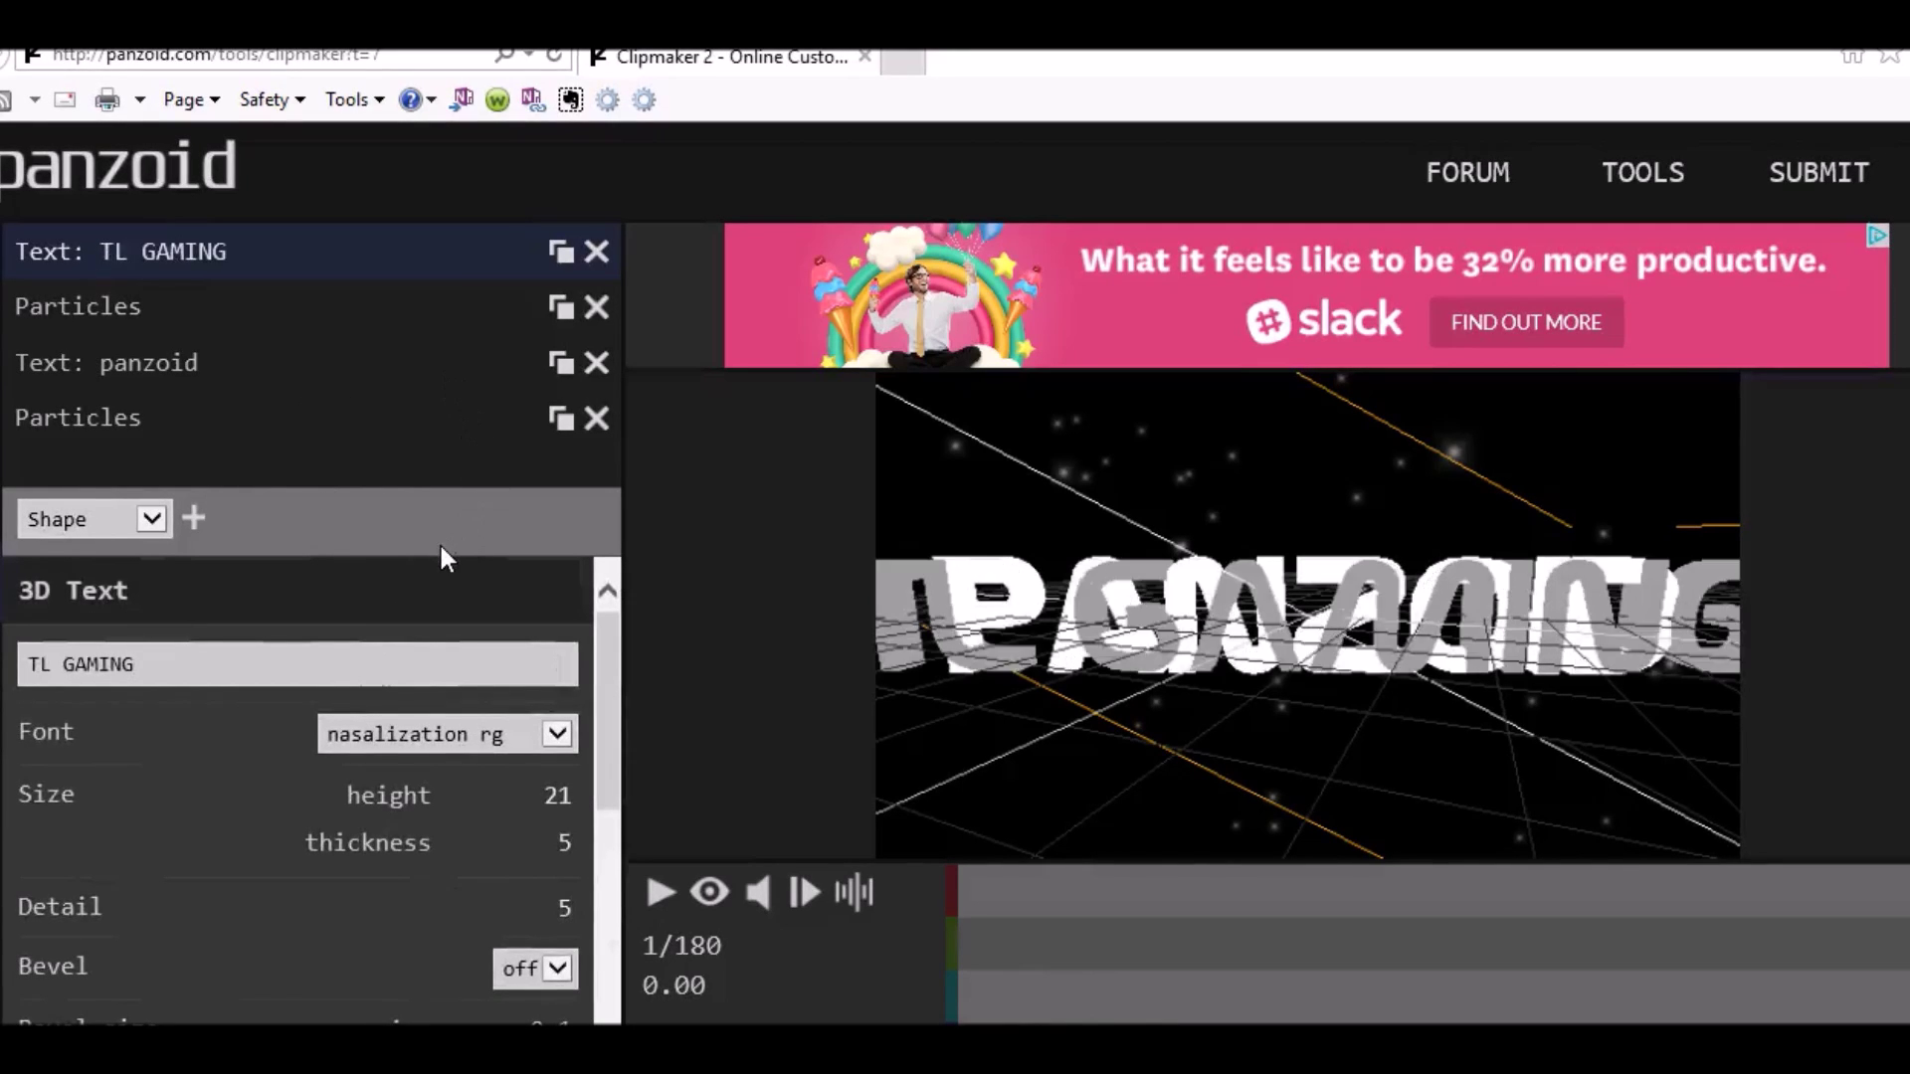
- Delete the 'Text: panzoid' layer and add a stop to the second particle gradient
click(596, 364)
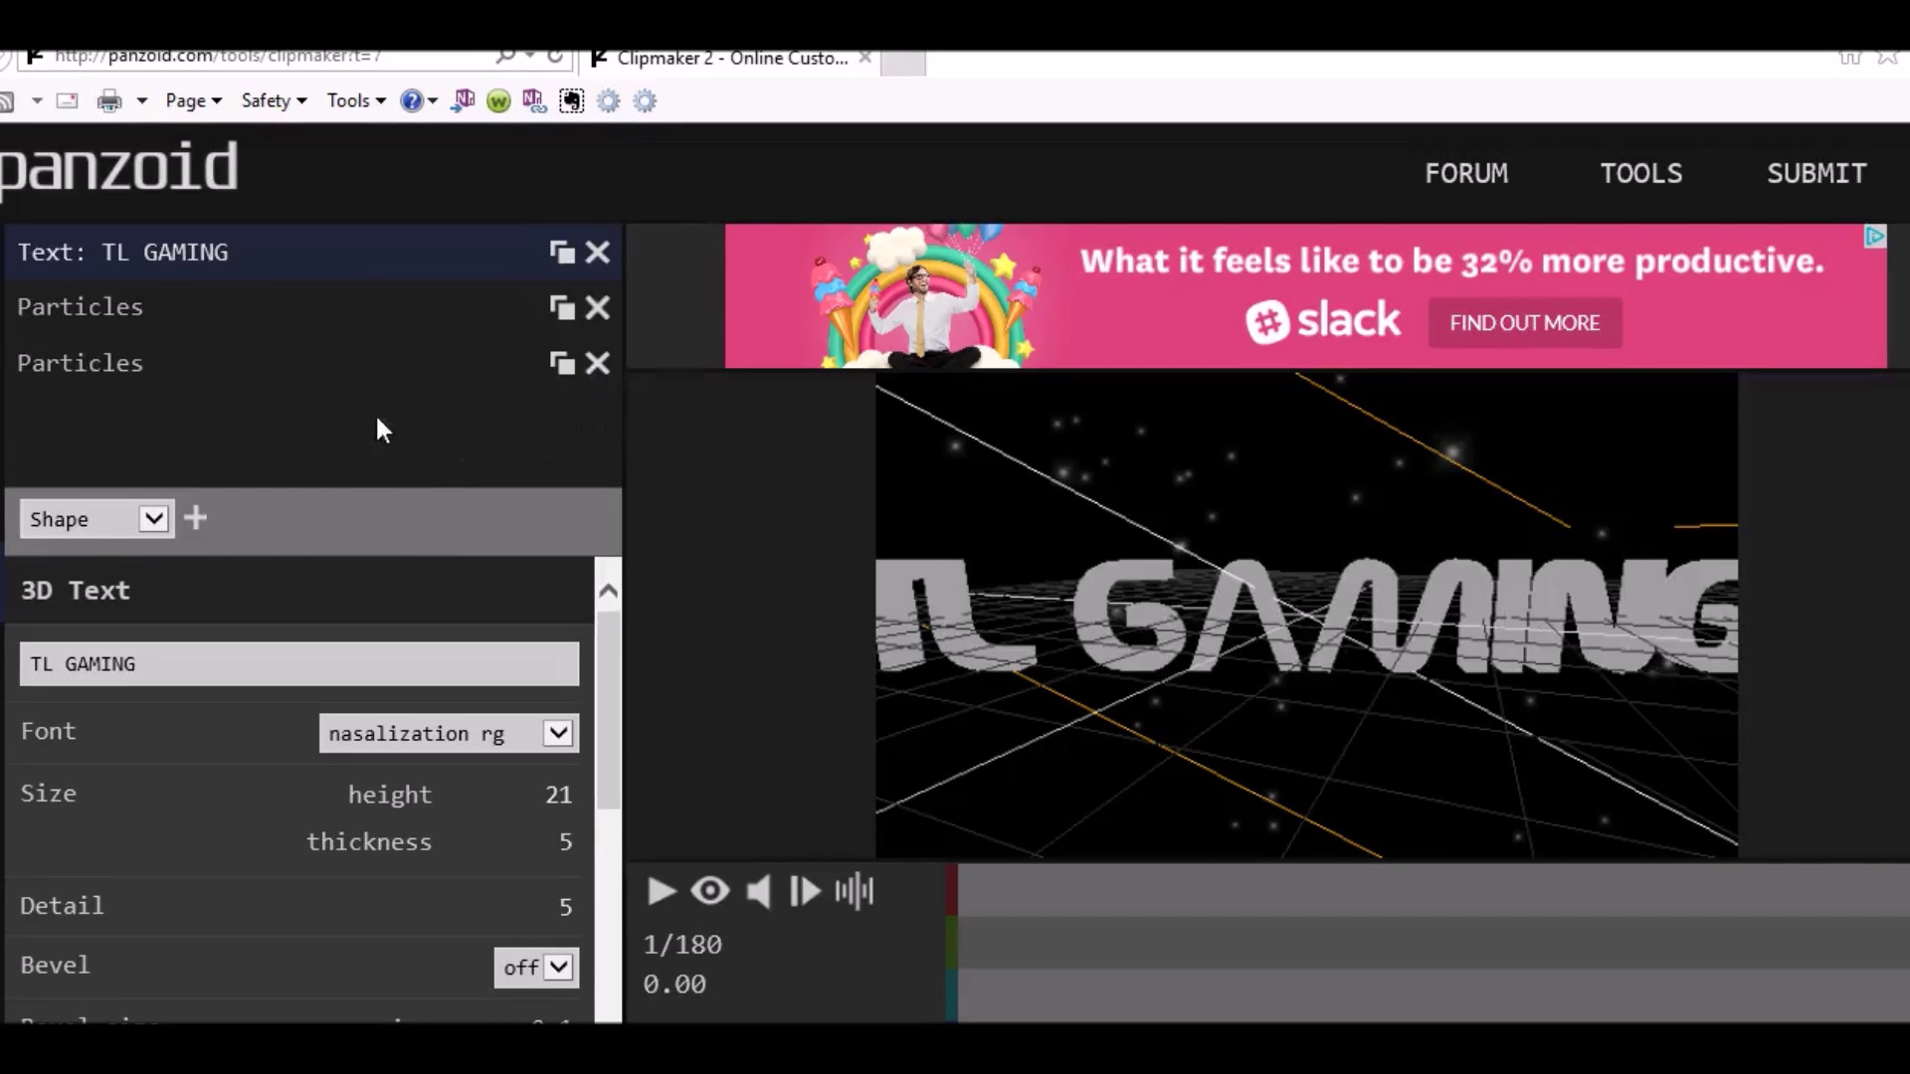
click(393, 365)
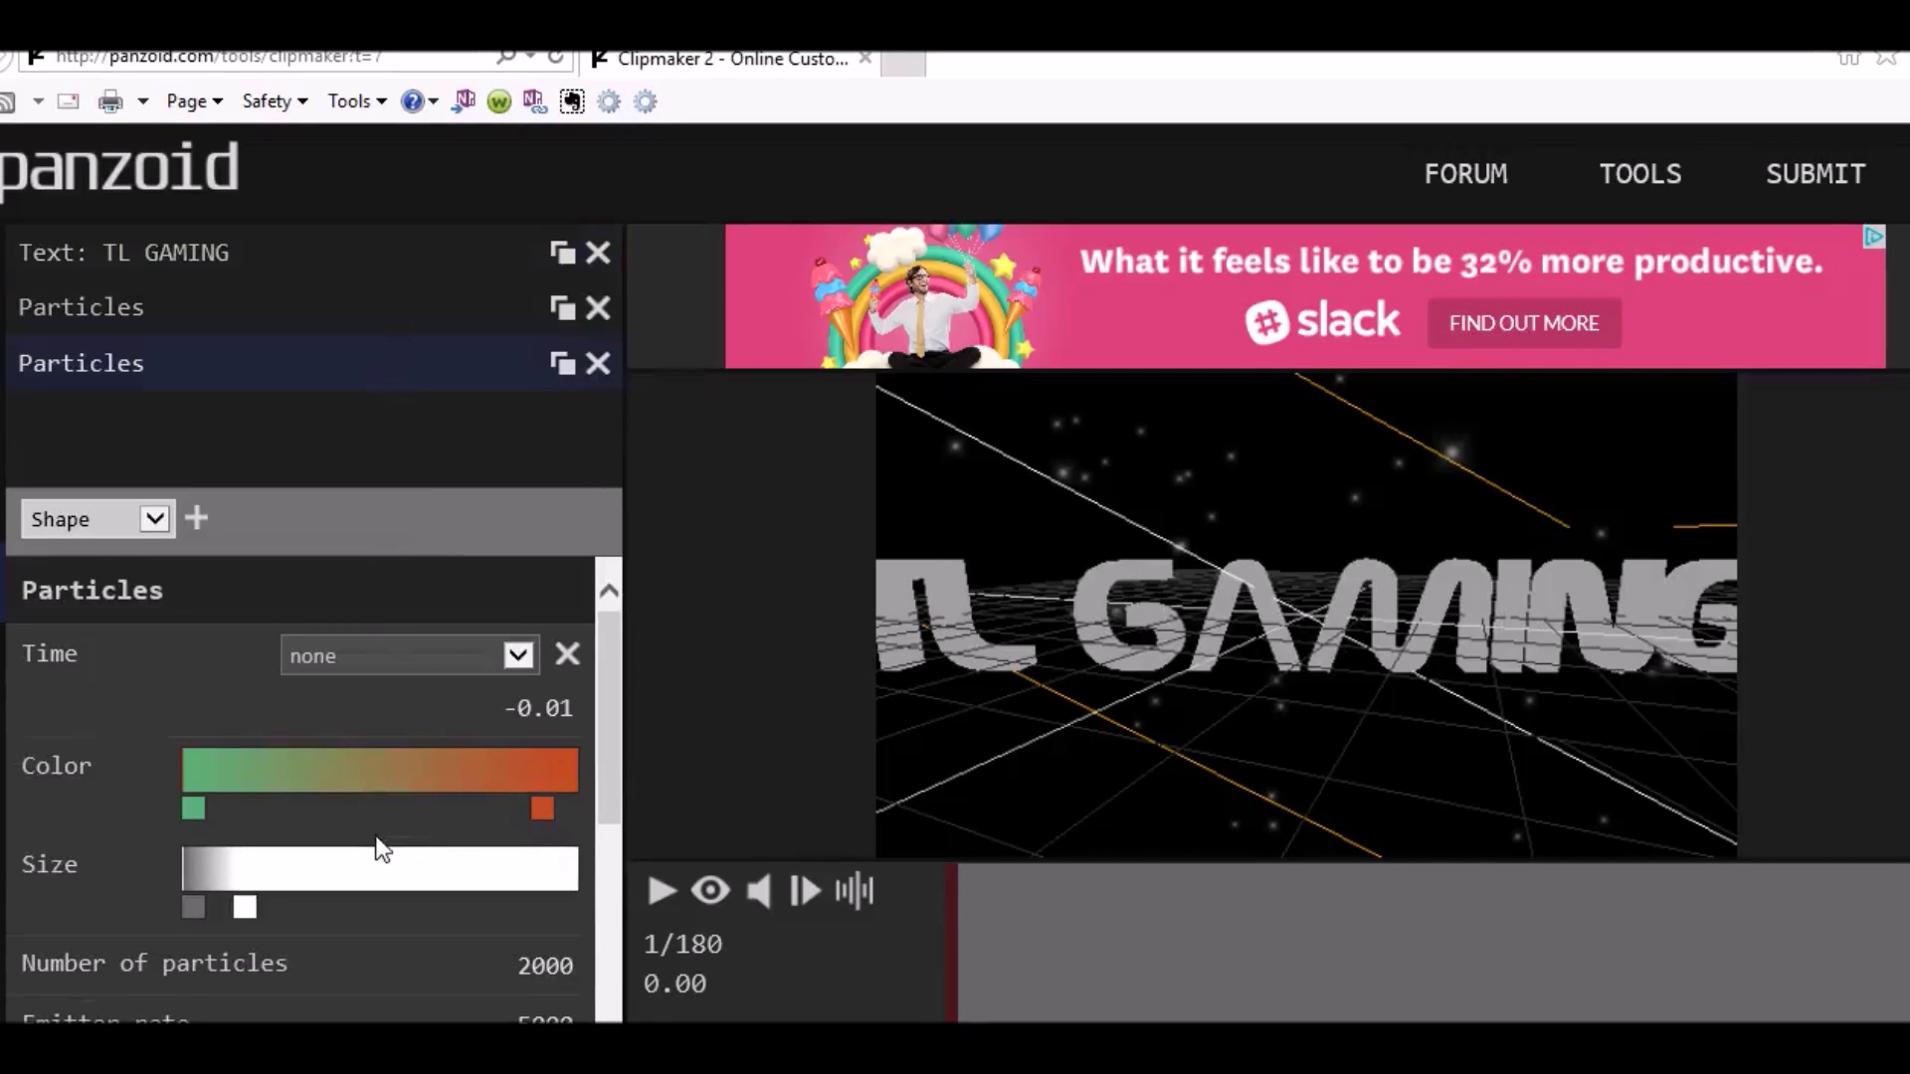
click(238, 773)
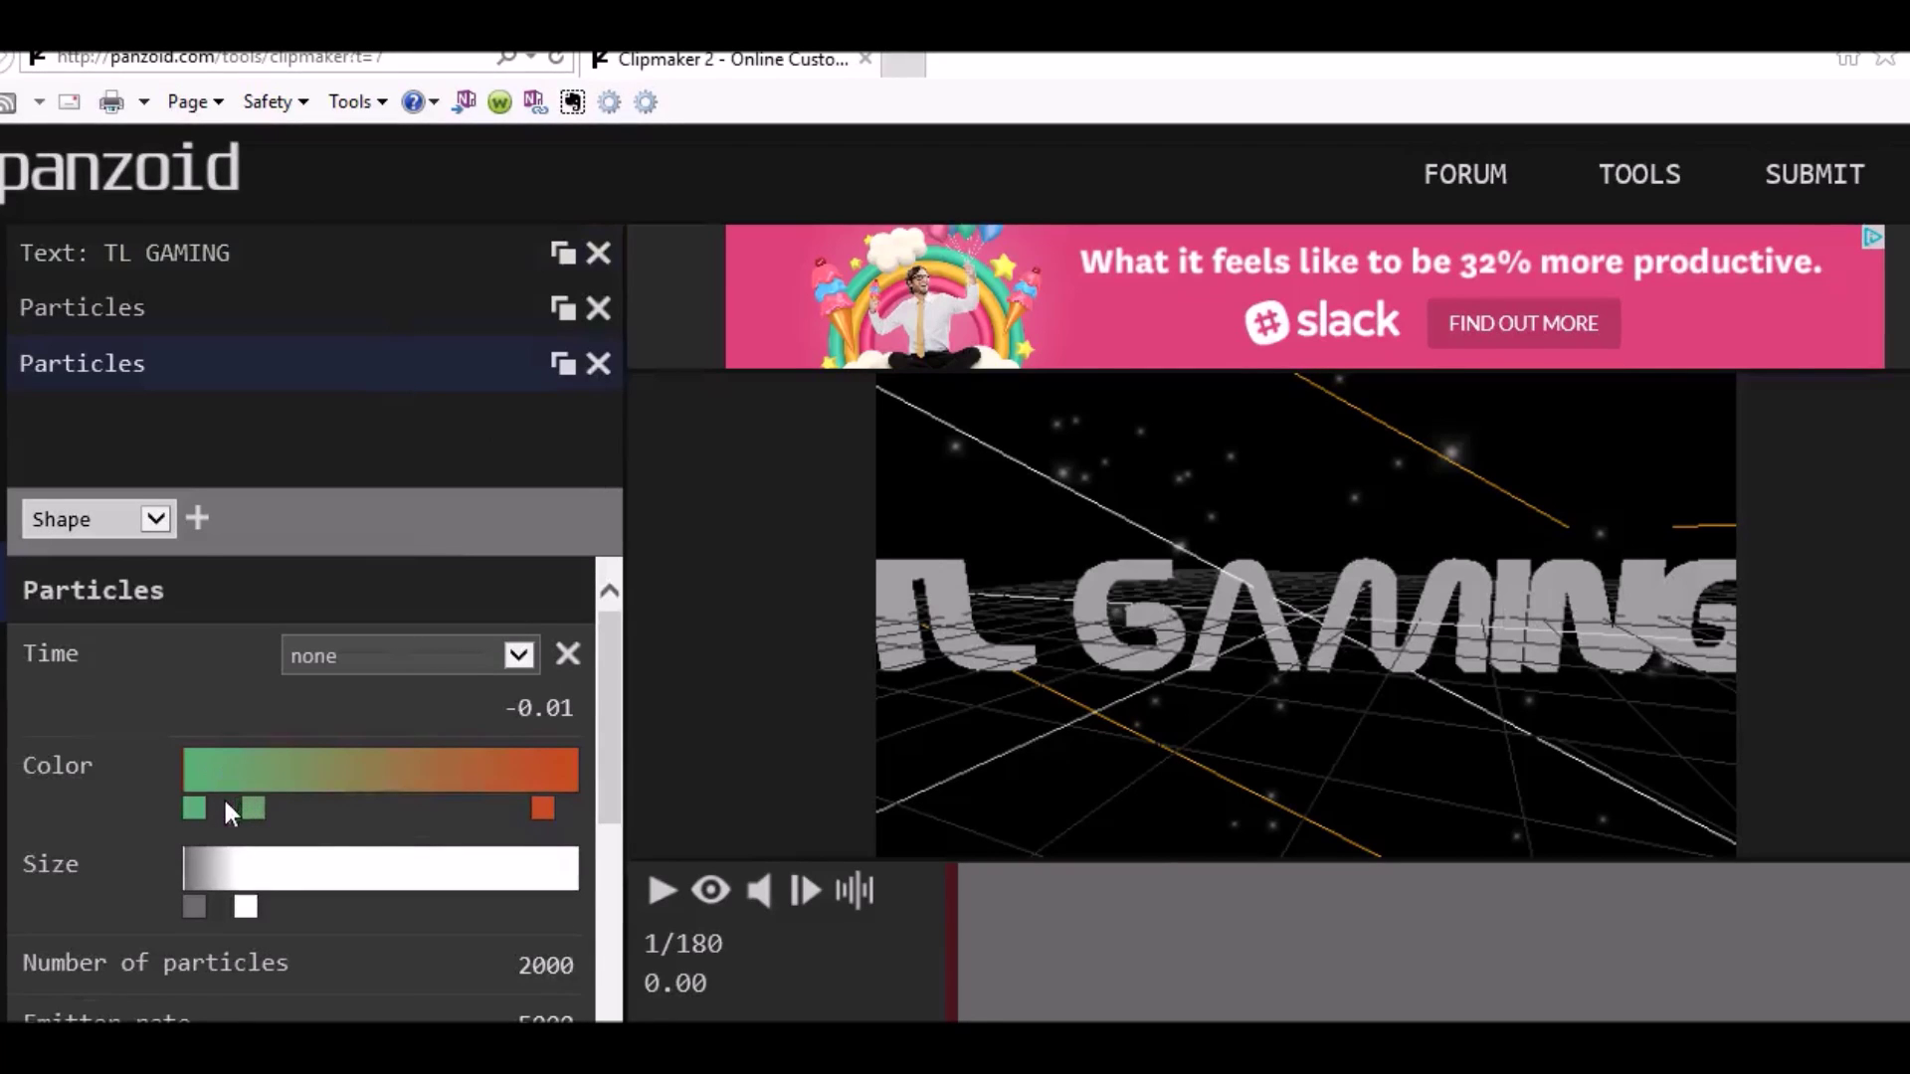
- Colour the new gradient stop blue (#1b48ef)
click(193, 809)
click(219, 866)
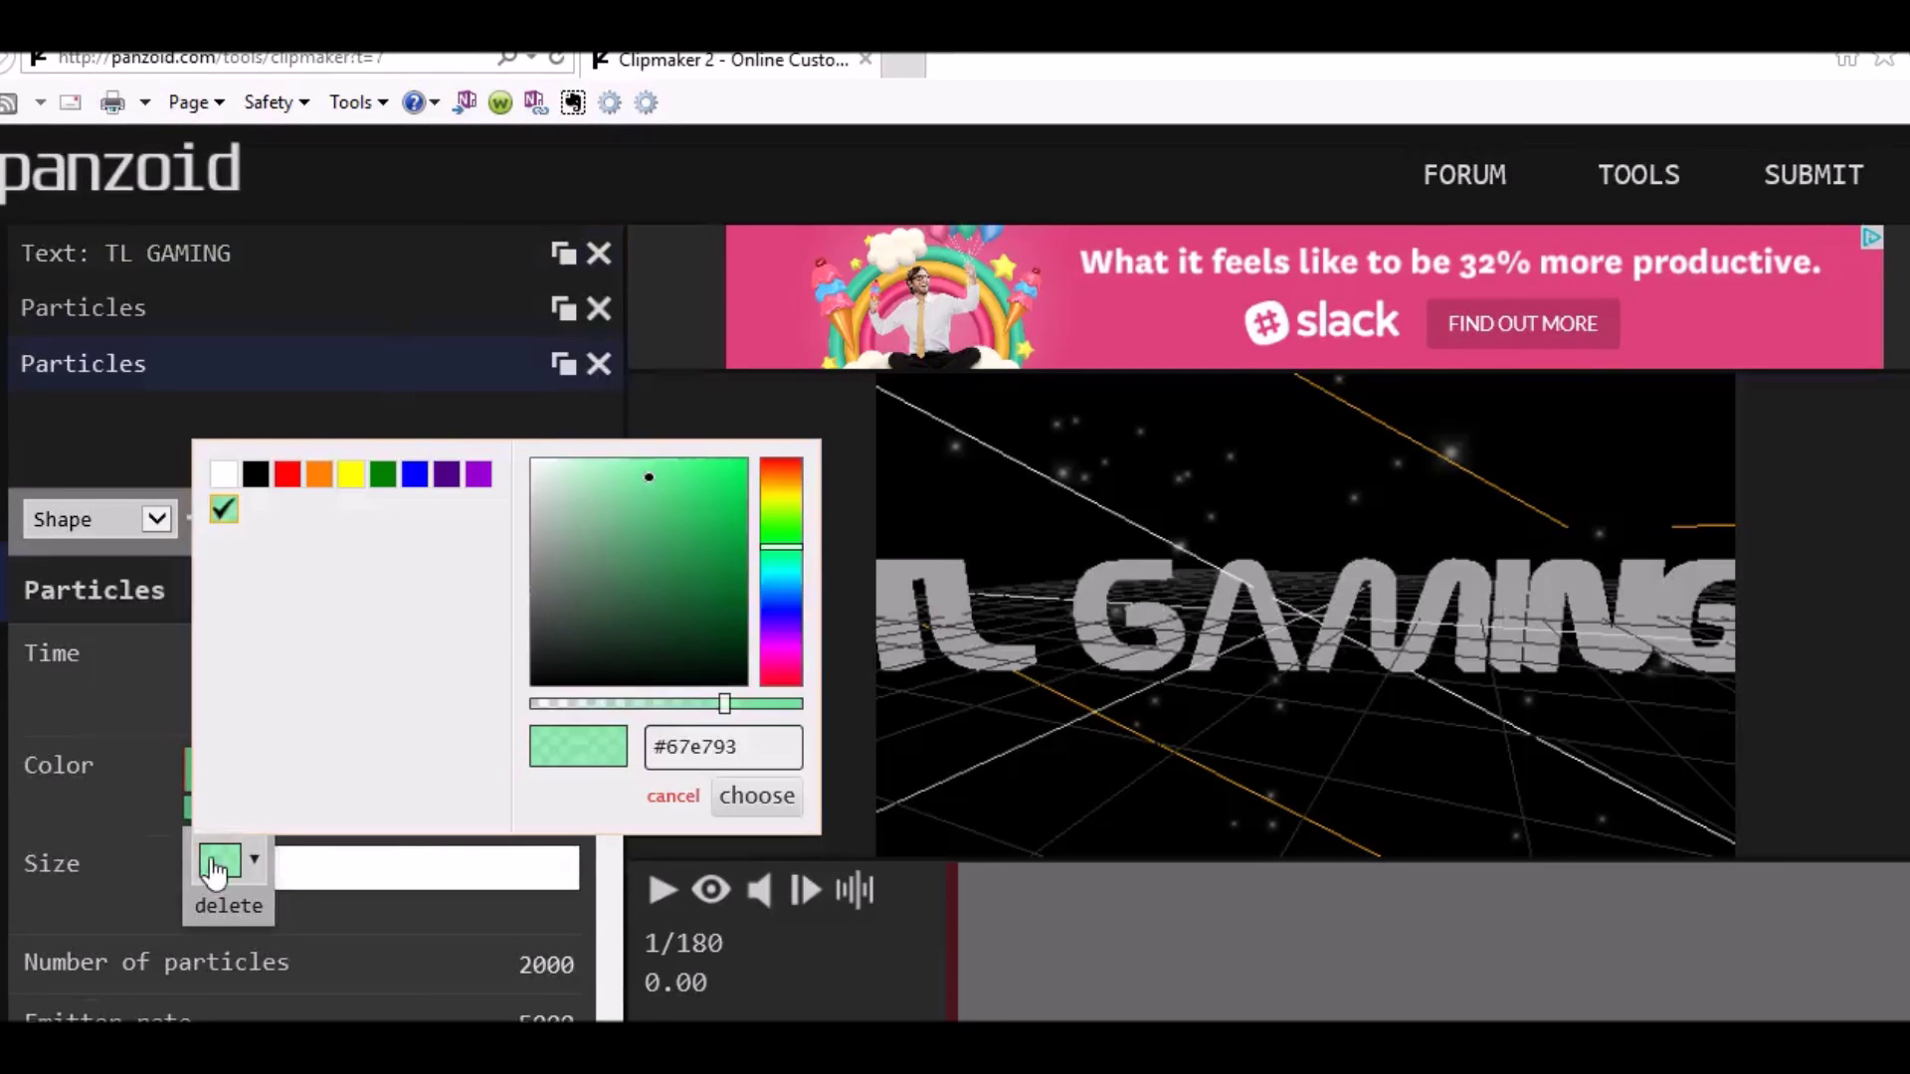
click(746, 533)
click(792, 580)
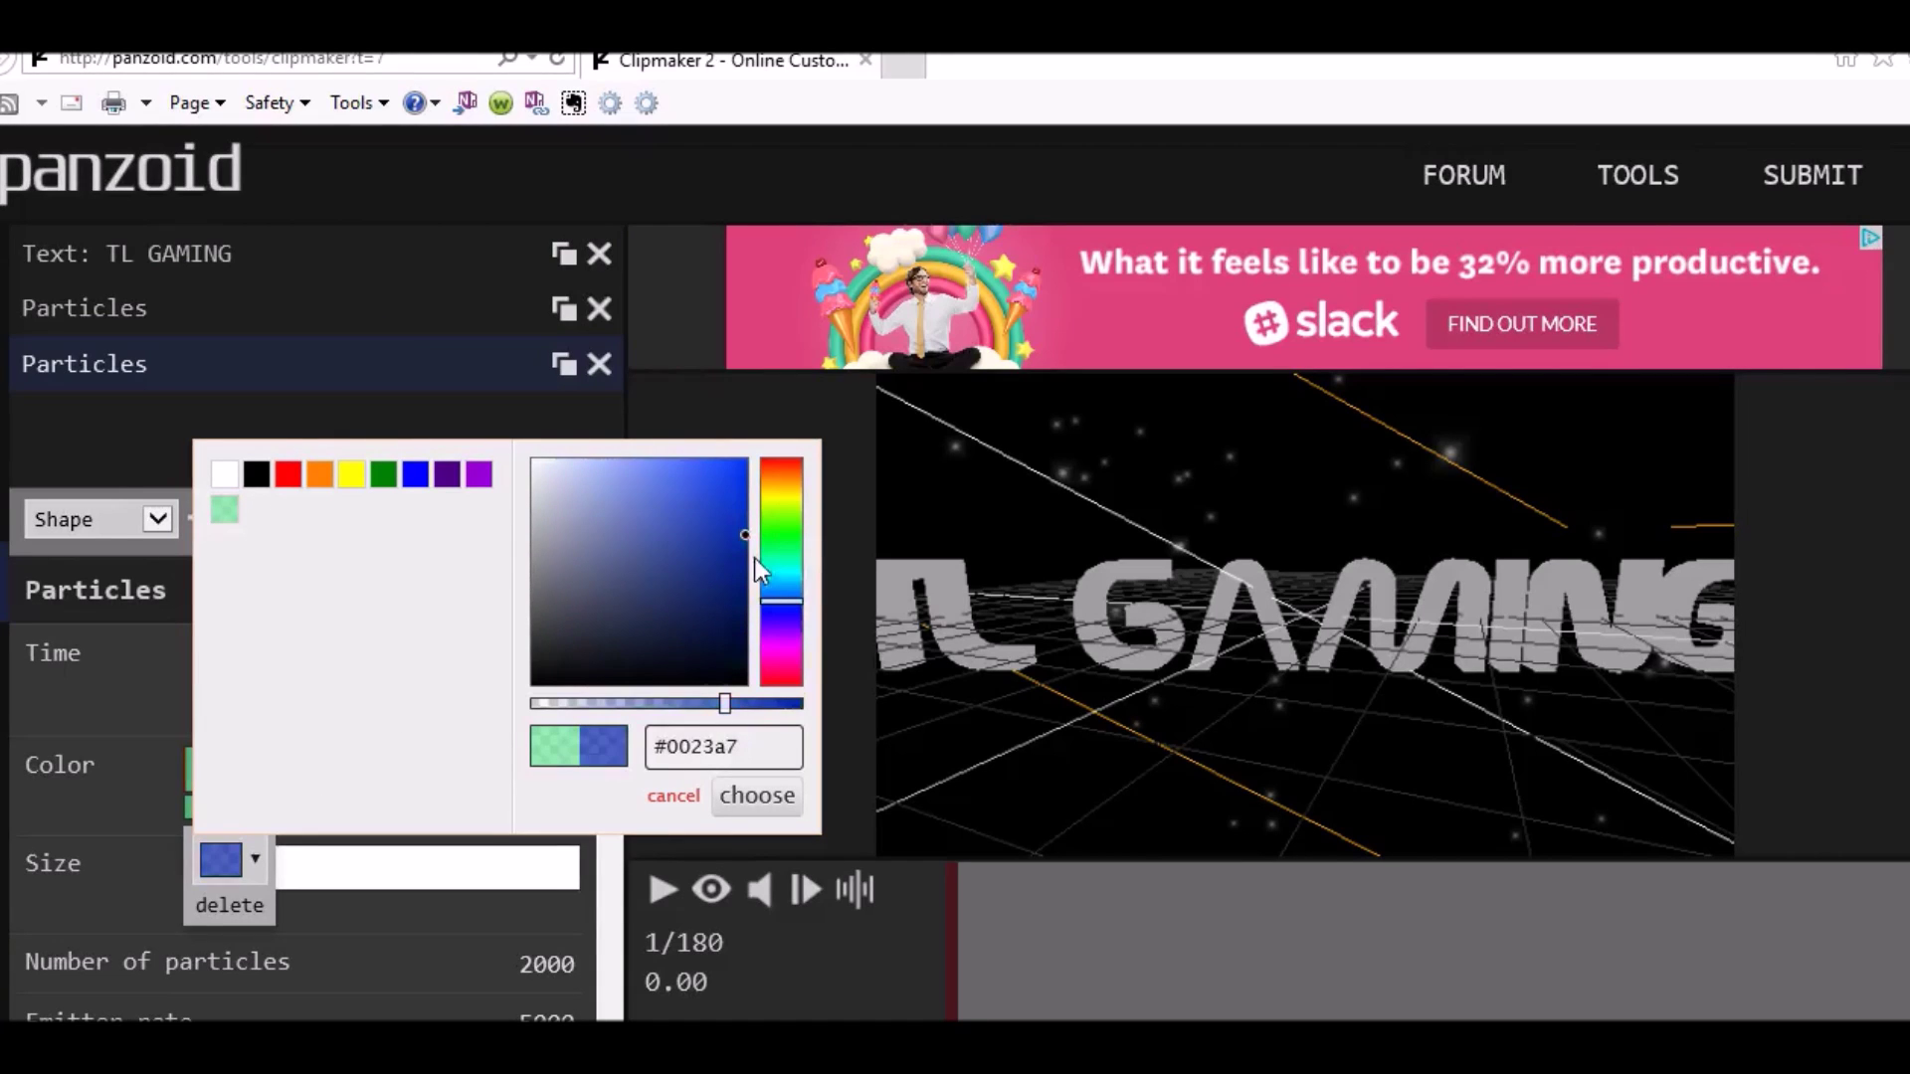
drag(723, 522, 721, 471)
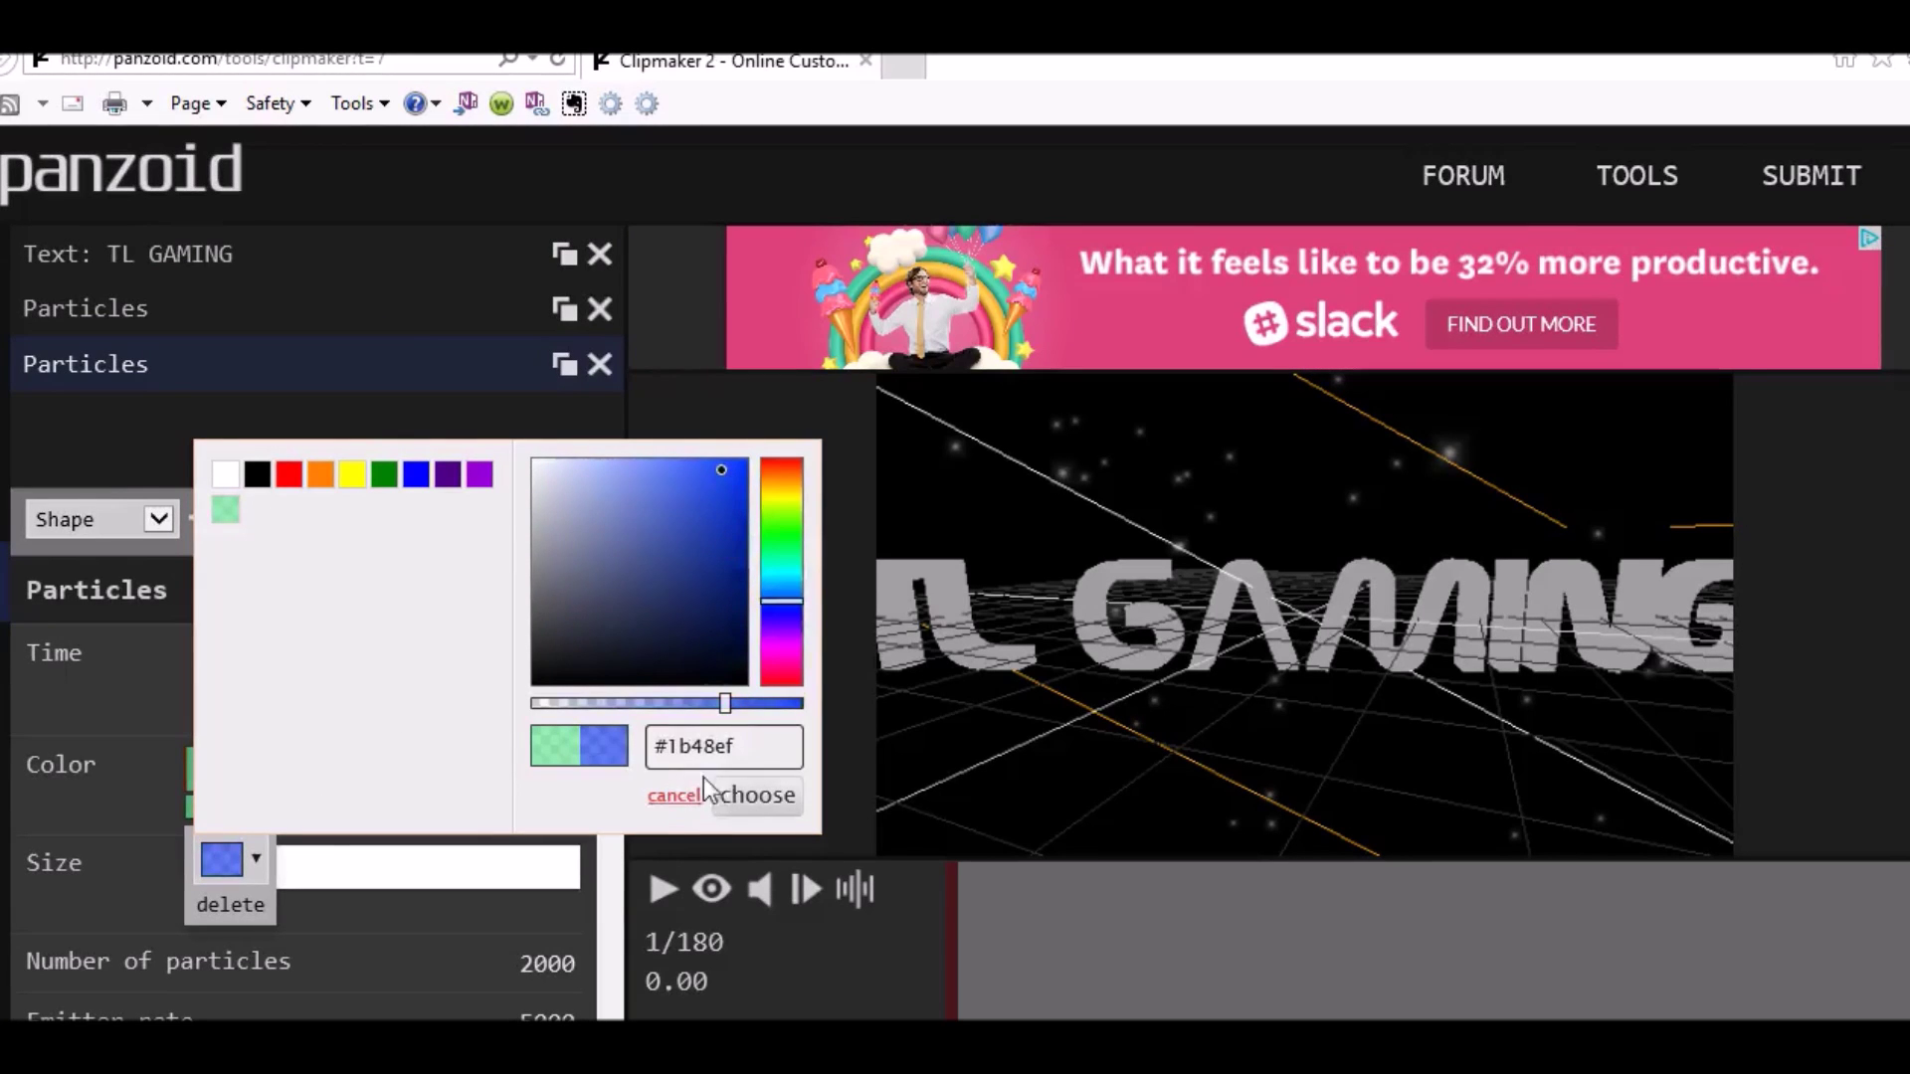
click(759, 796)
scroll(307, 821, down, 3)
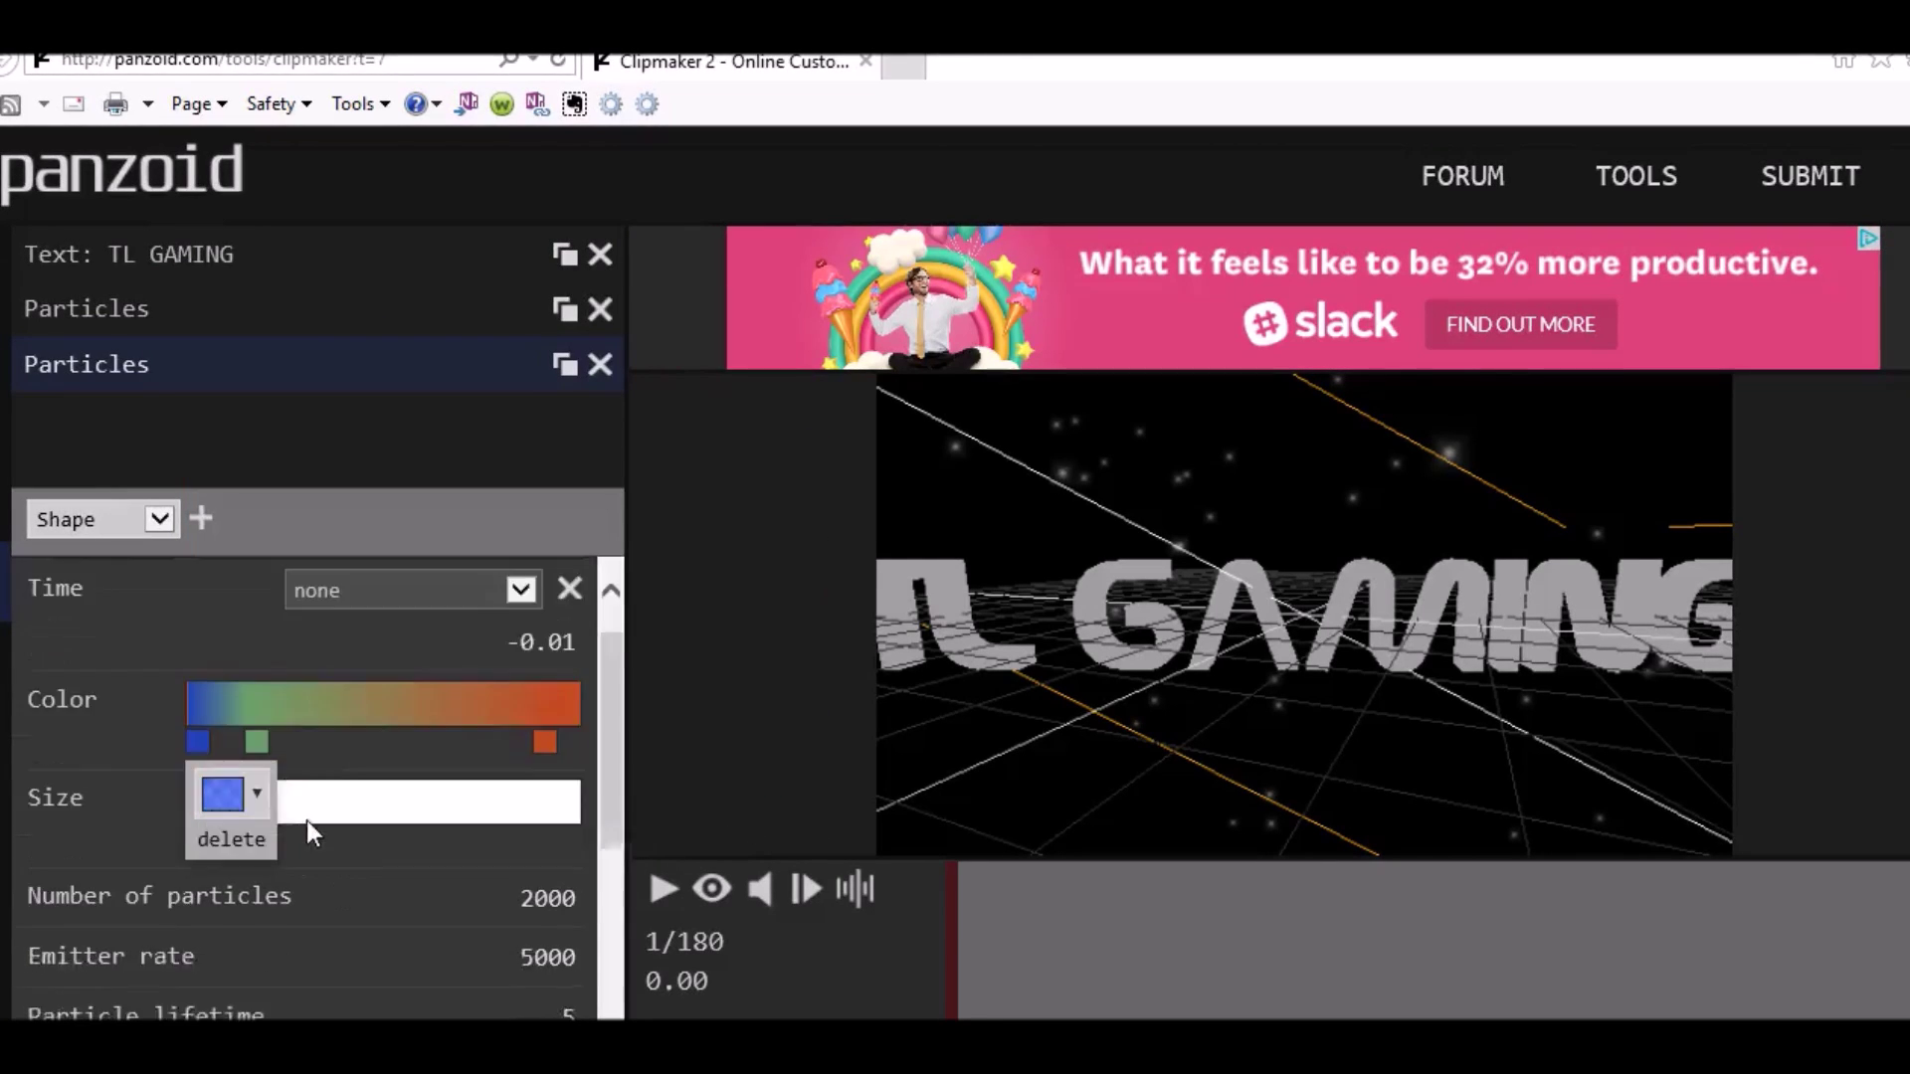
scroll(305, 816, down, 3)
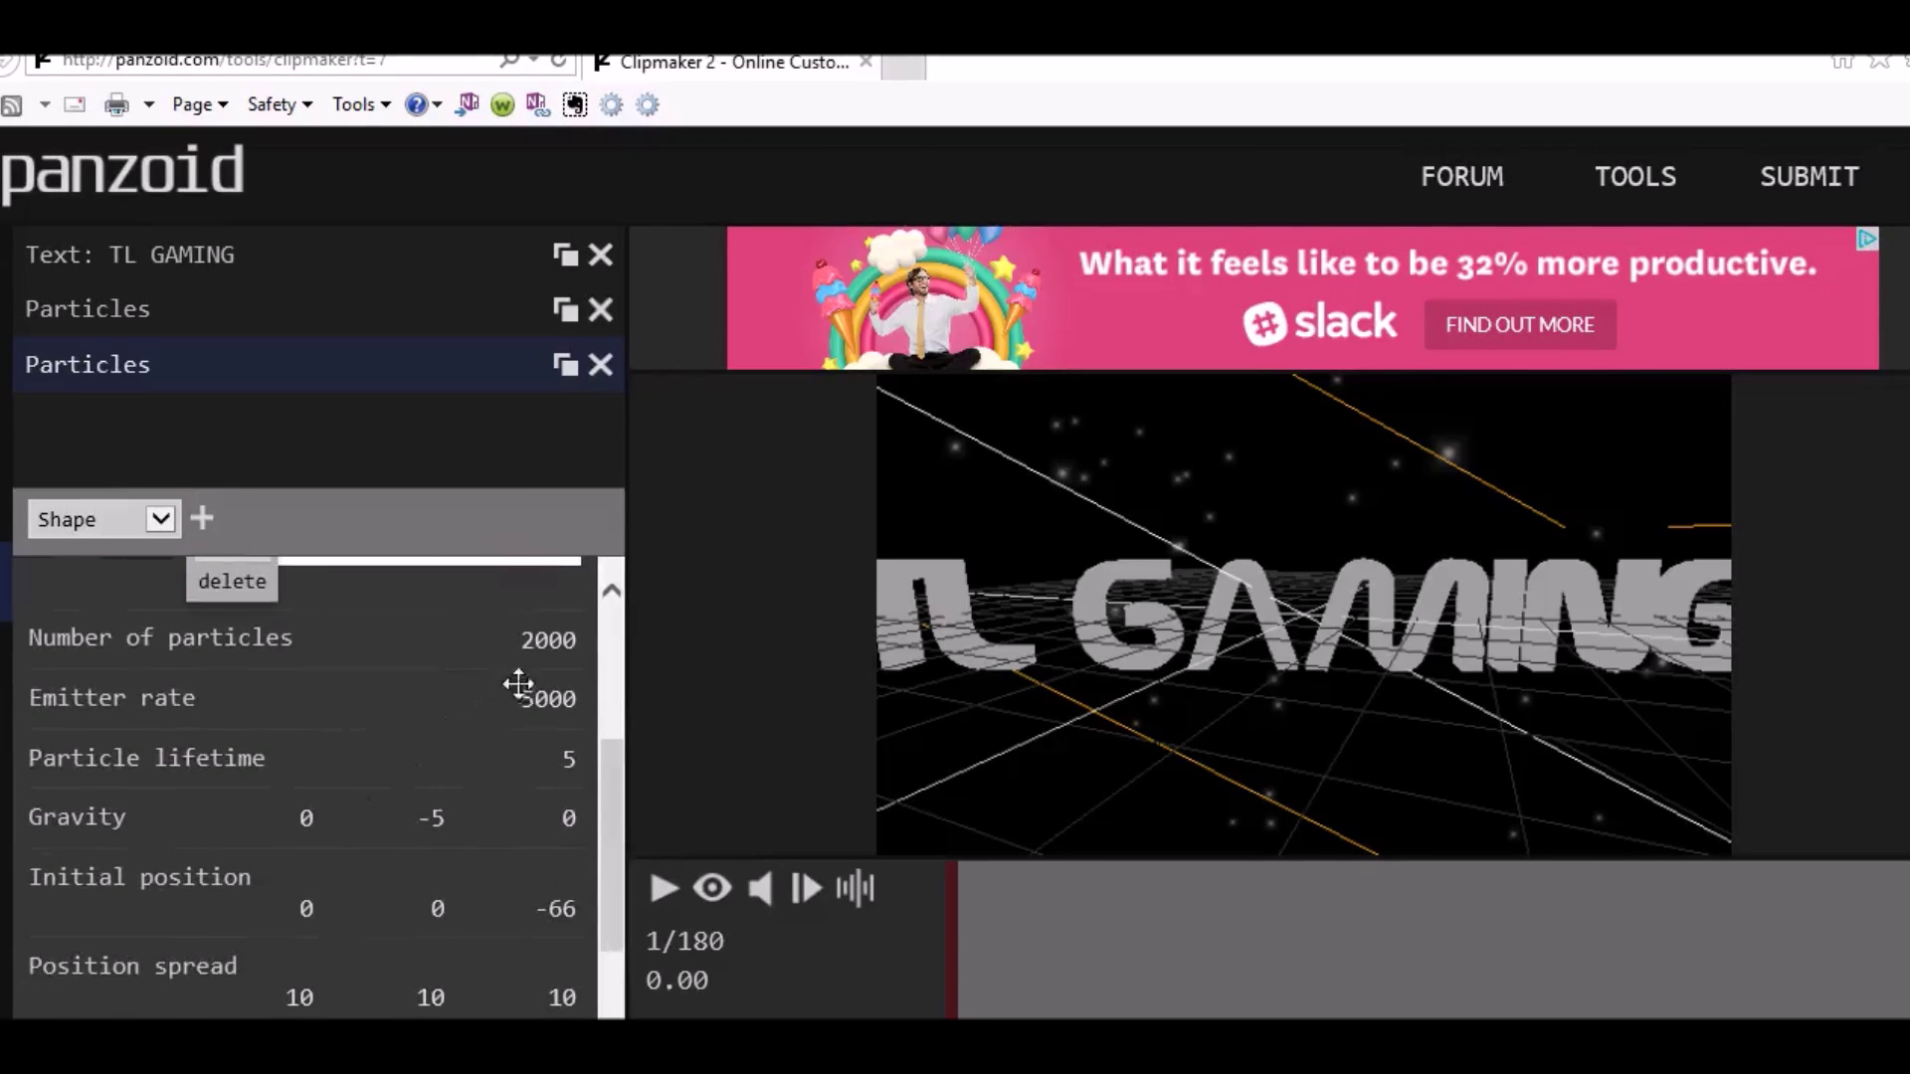
scroll(277, 668, down, 3)
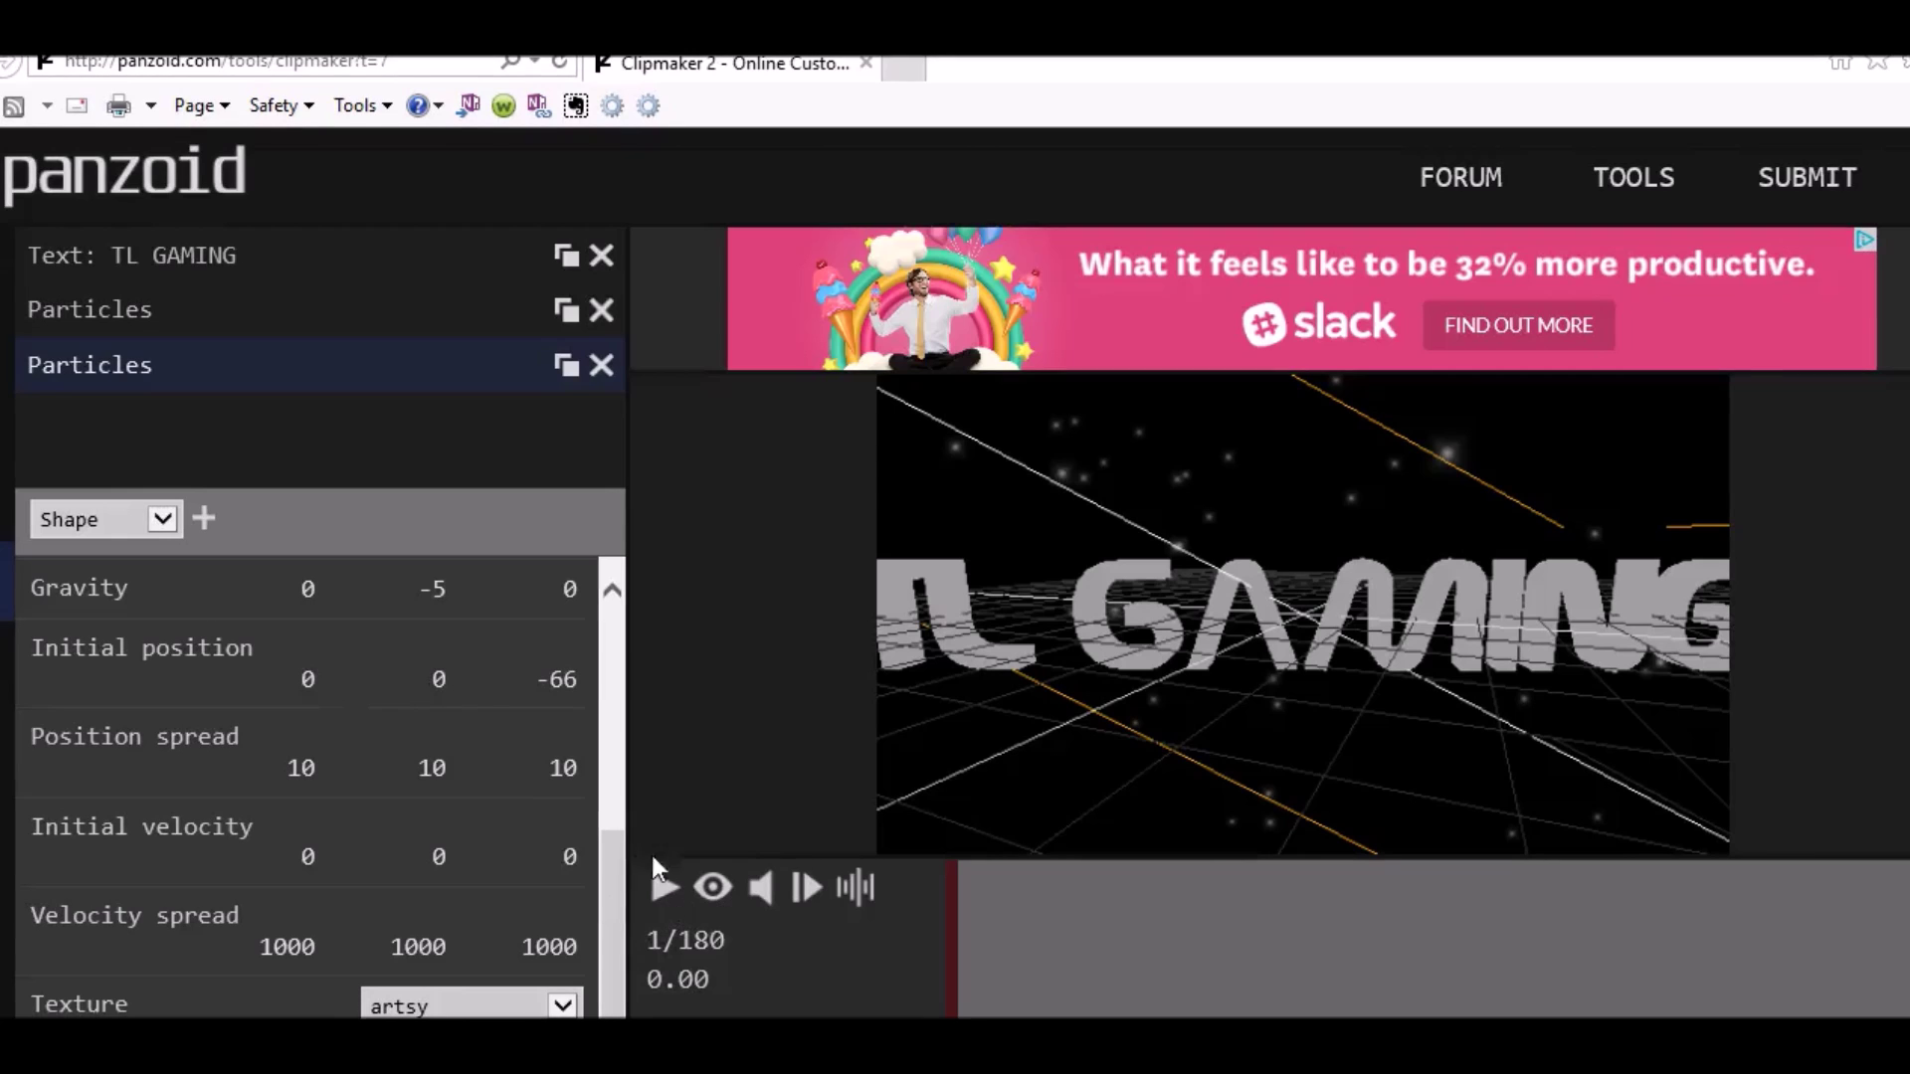
click(6, 818)
- Show the audio settings for Tobu's 'Hope', keep that song, and close its YouTube tab
click(5, 687)
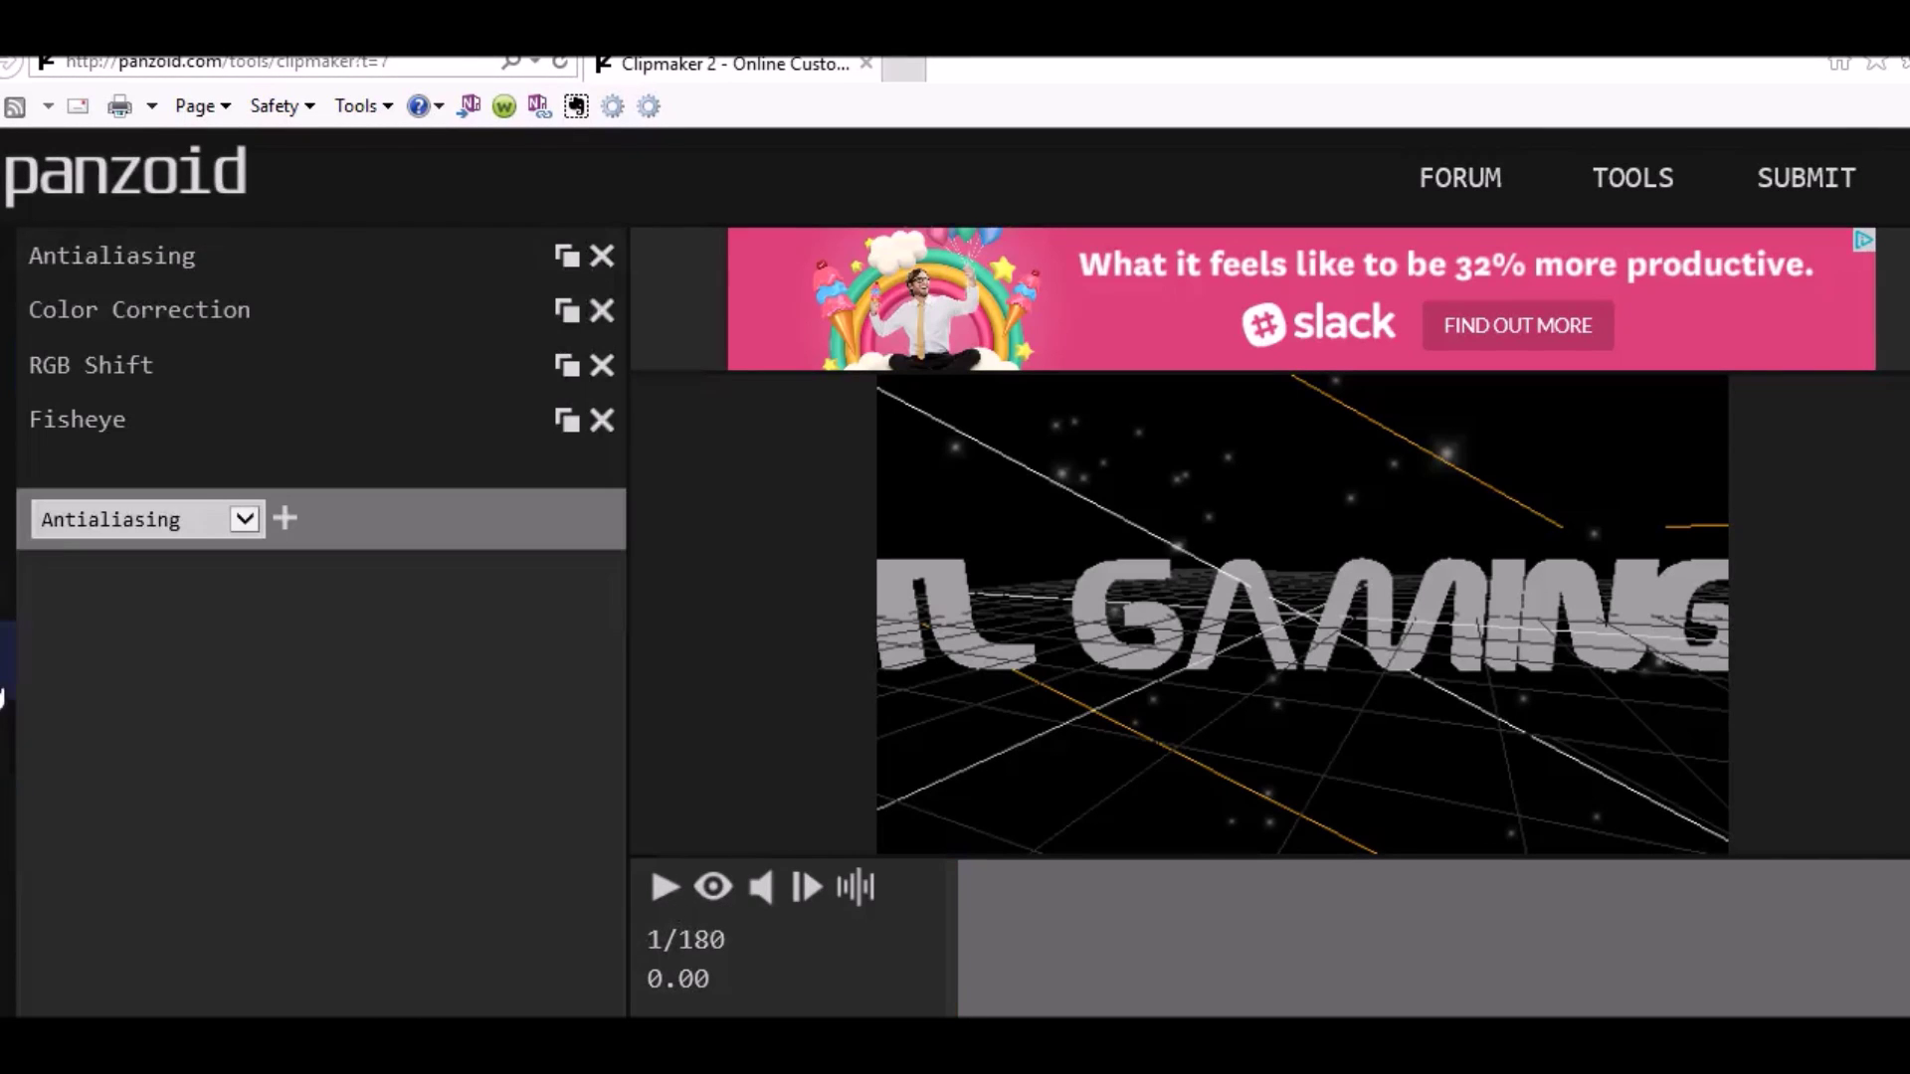
click(3, 730)
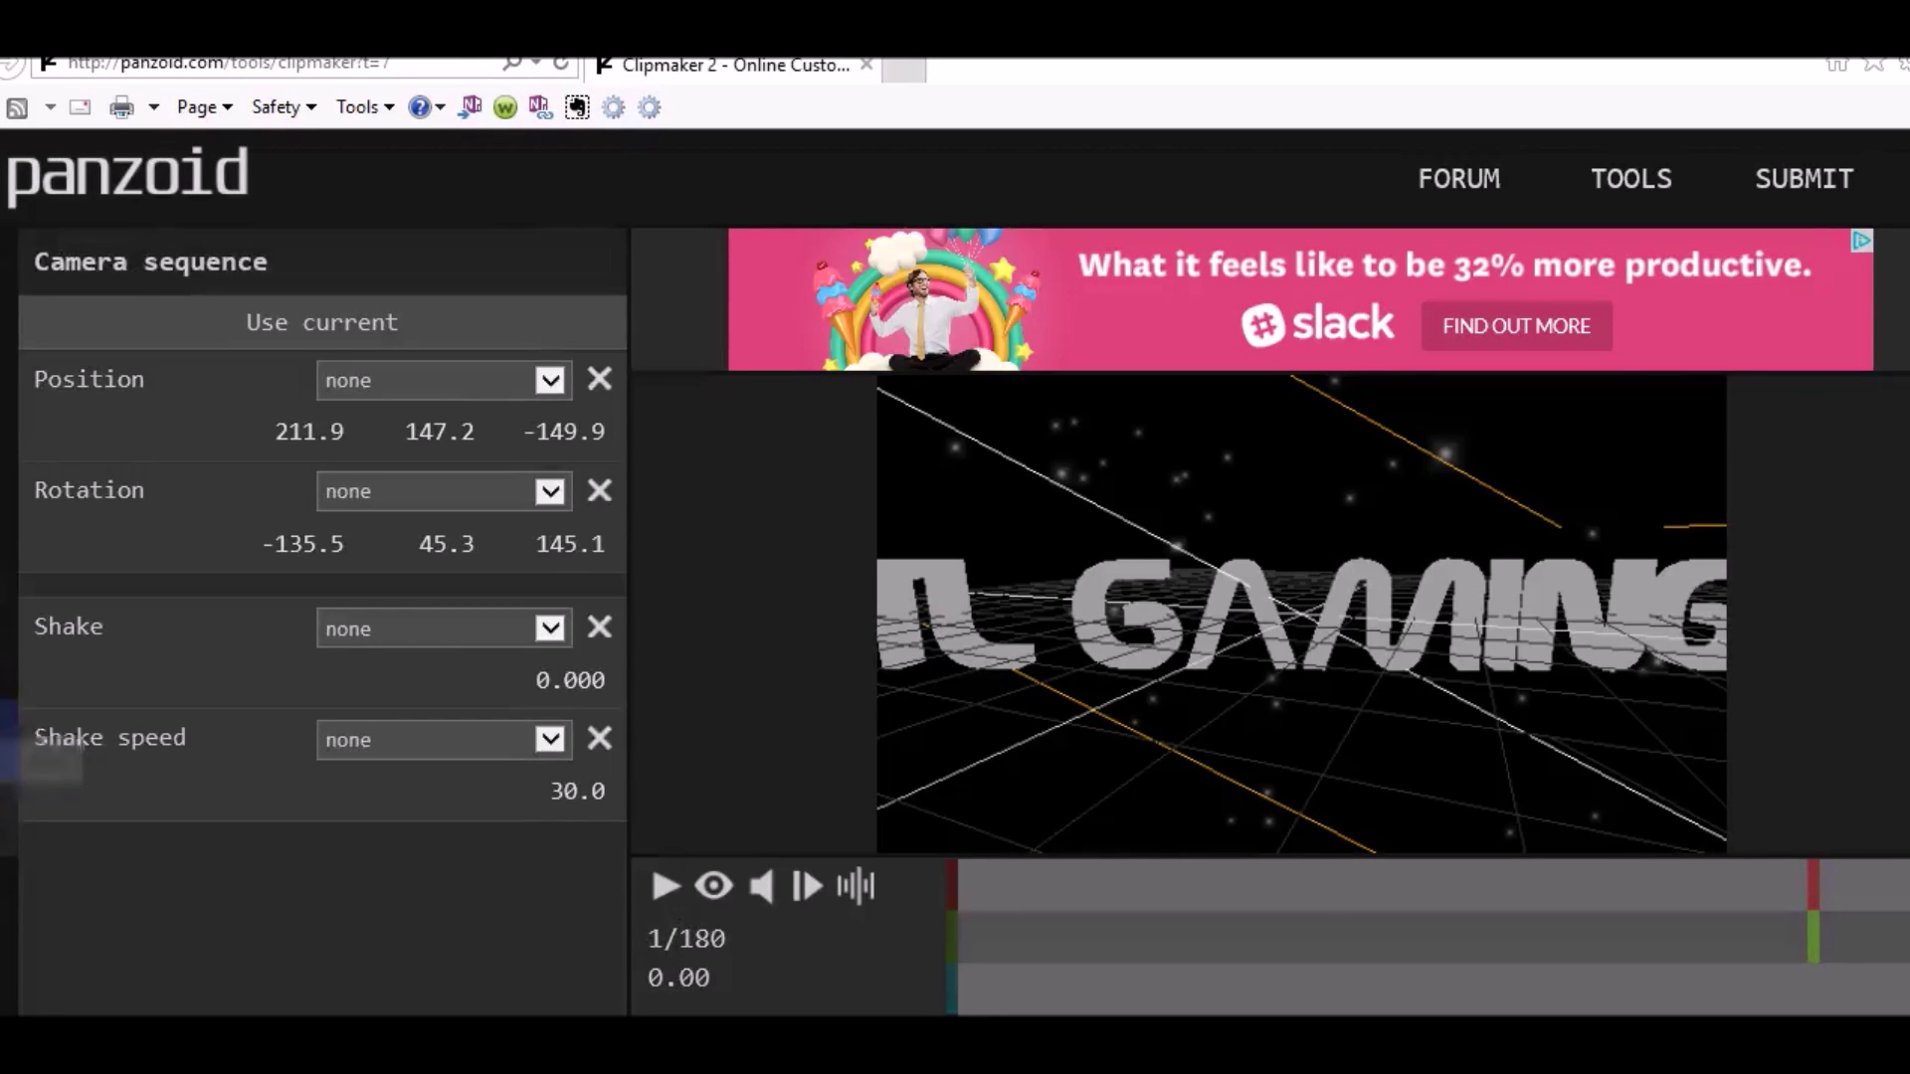
click(6, 817)
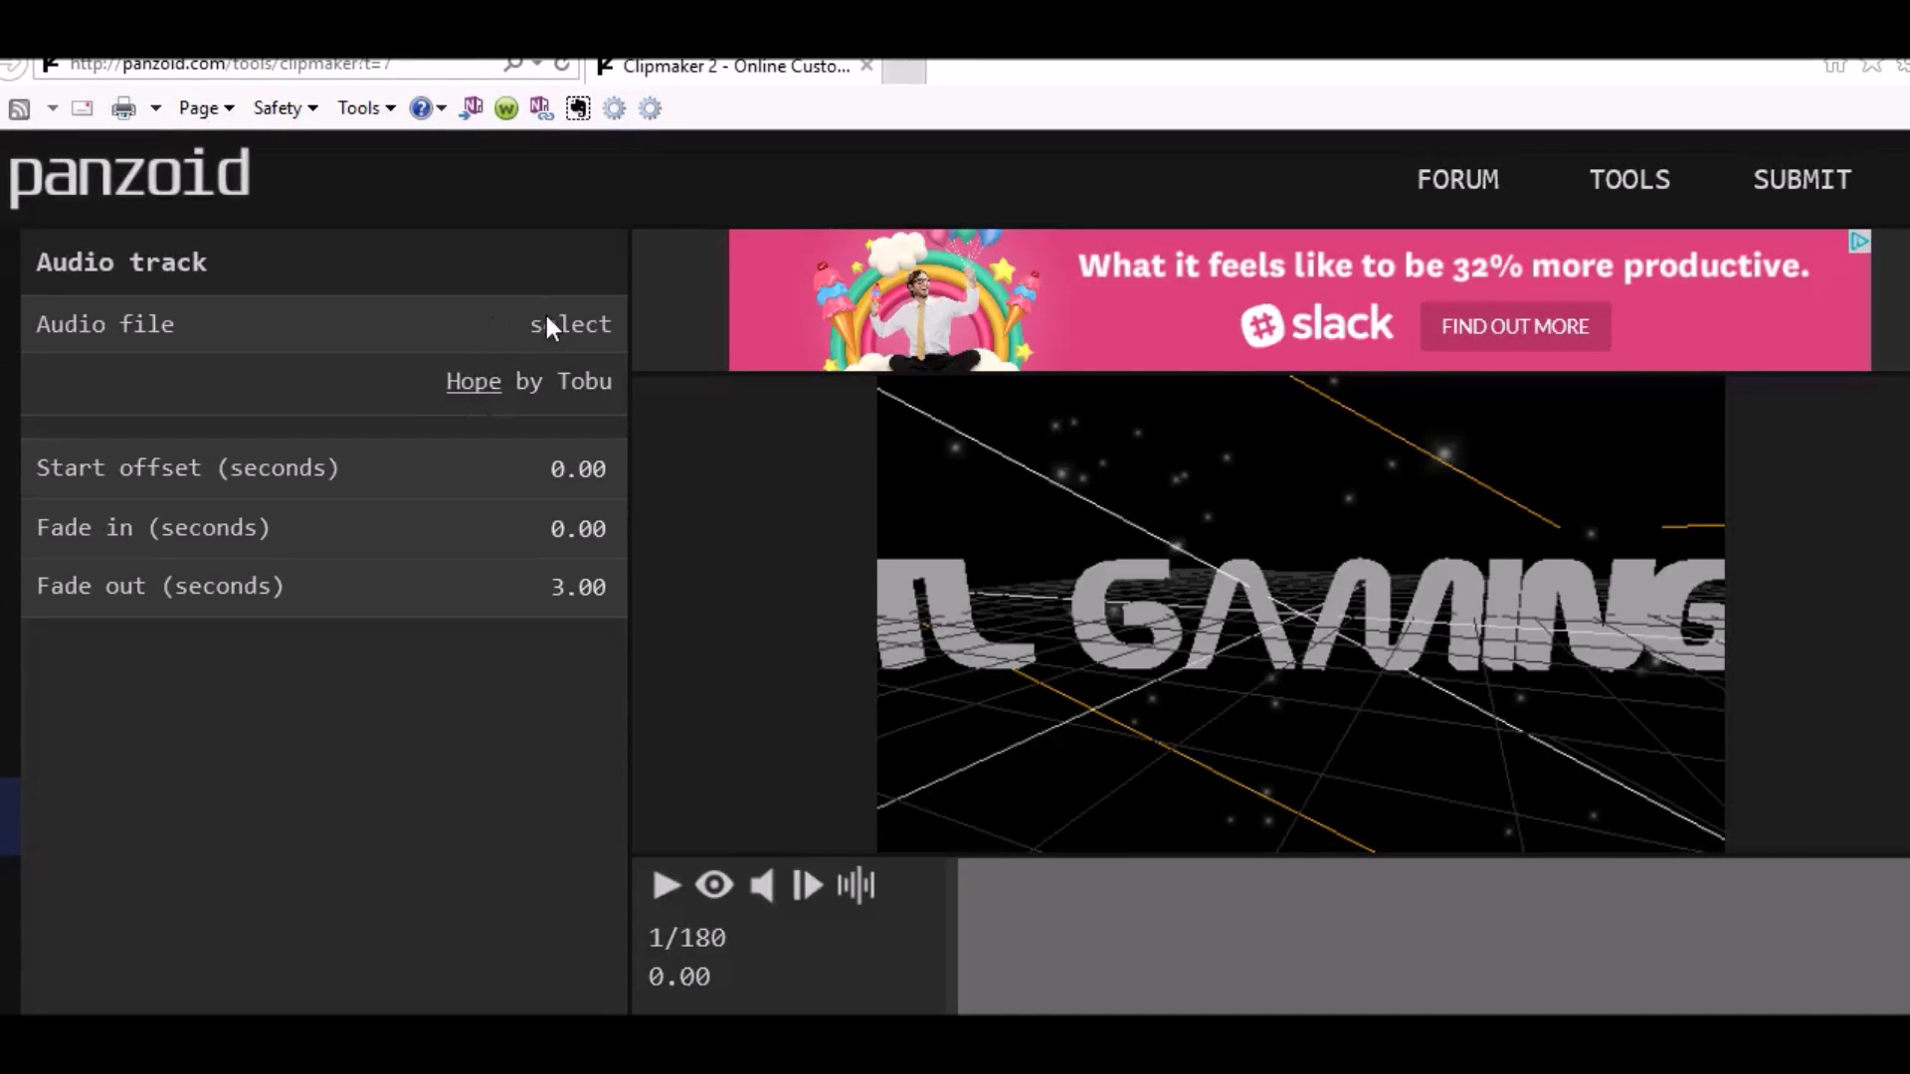
click(474, 385)
key(Escape)
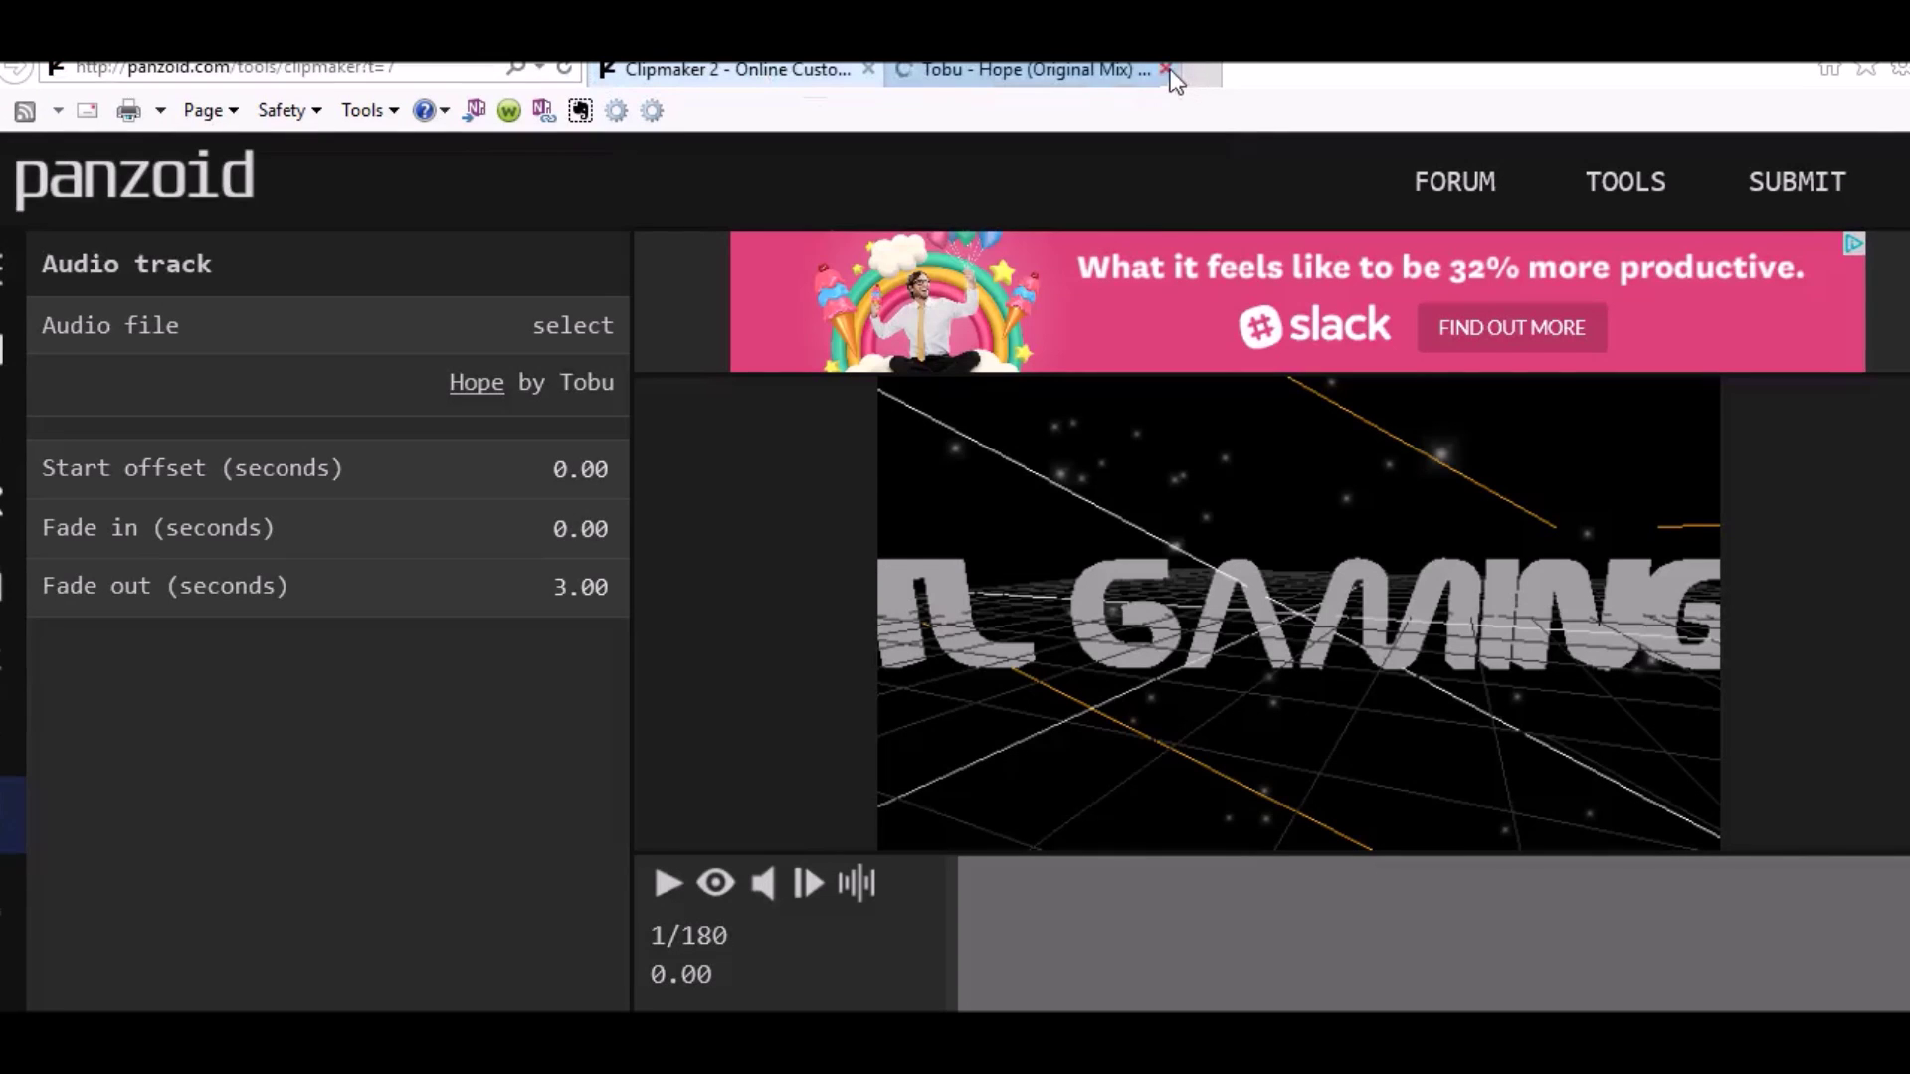
click(1169, 69)
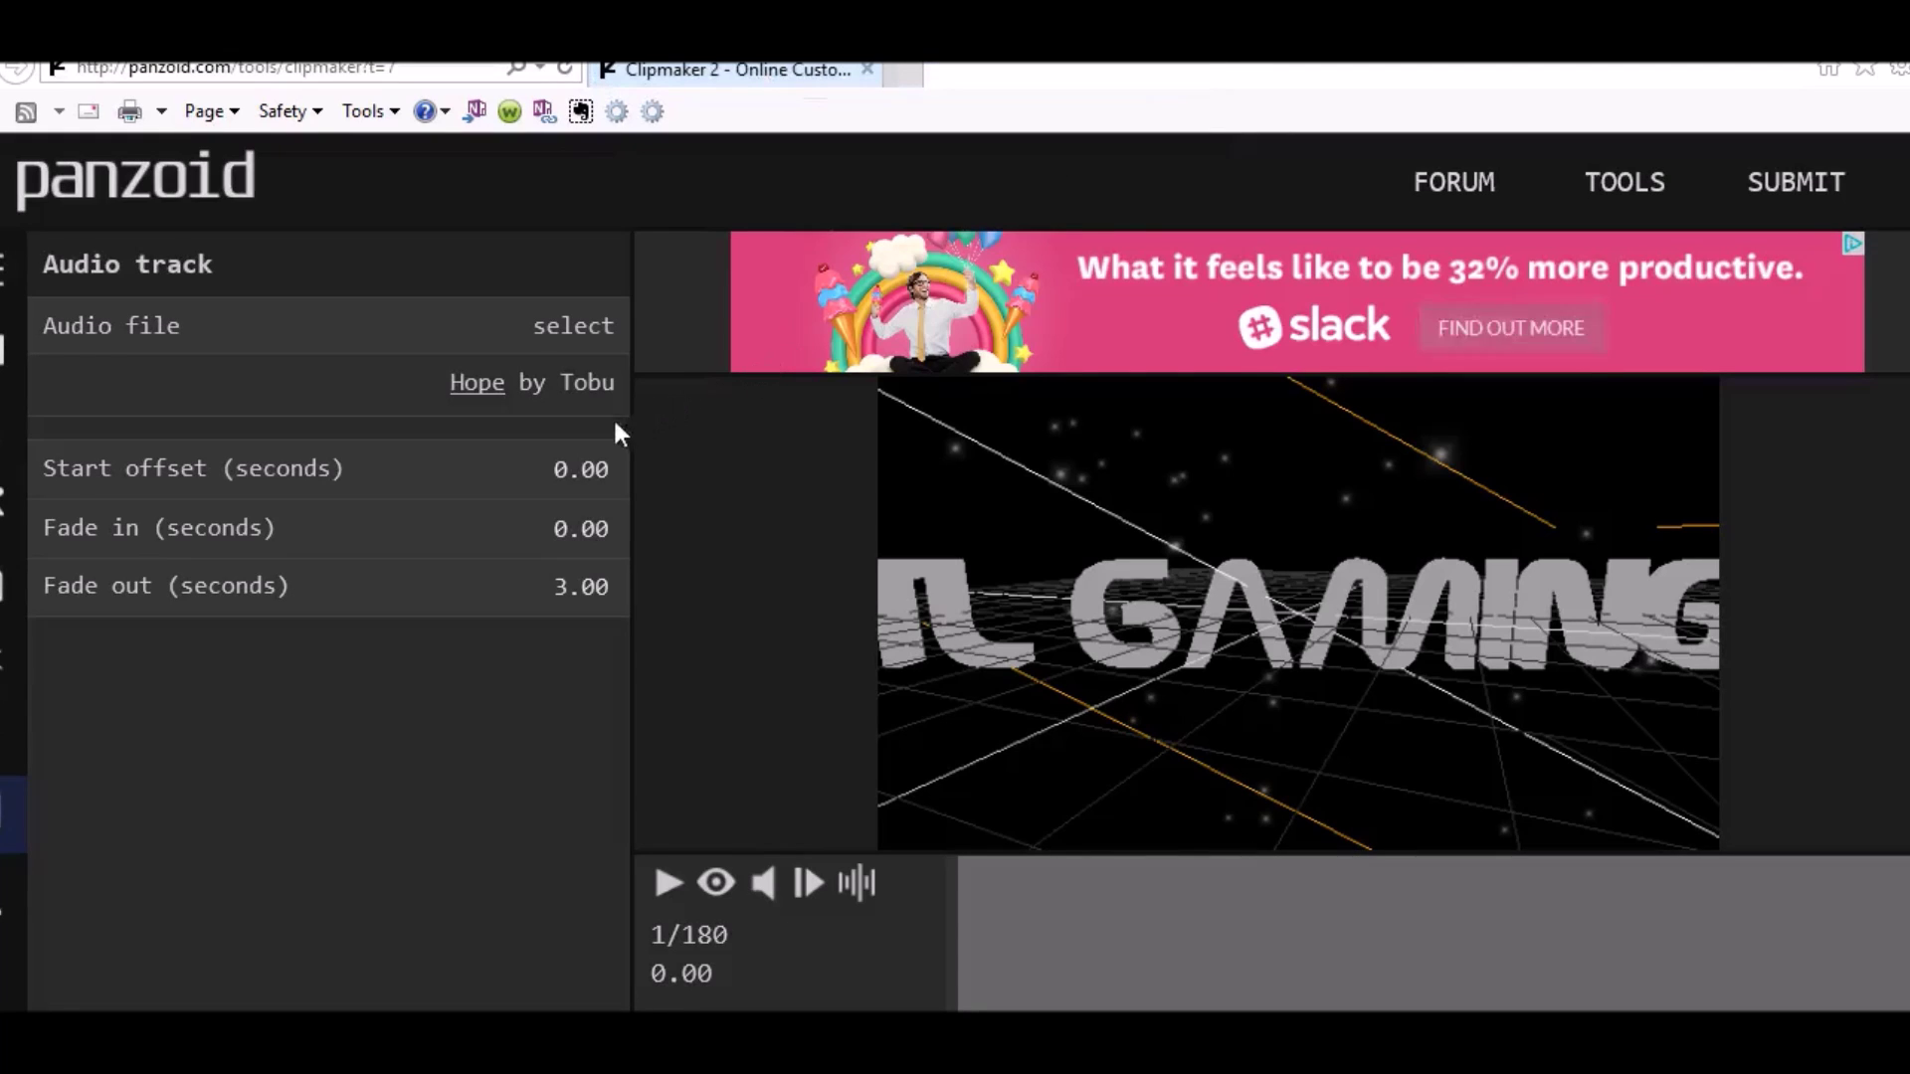
- Play the TL GAMING intro preview and pause it at frame 82 of 240
click(669, 882)
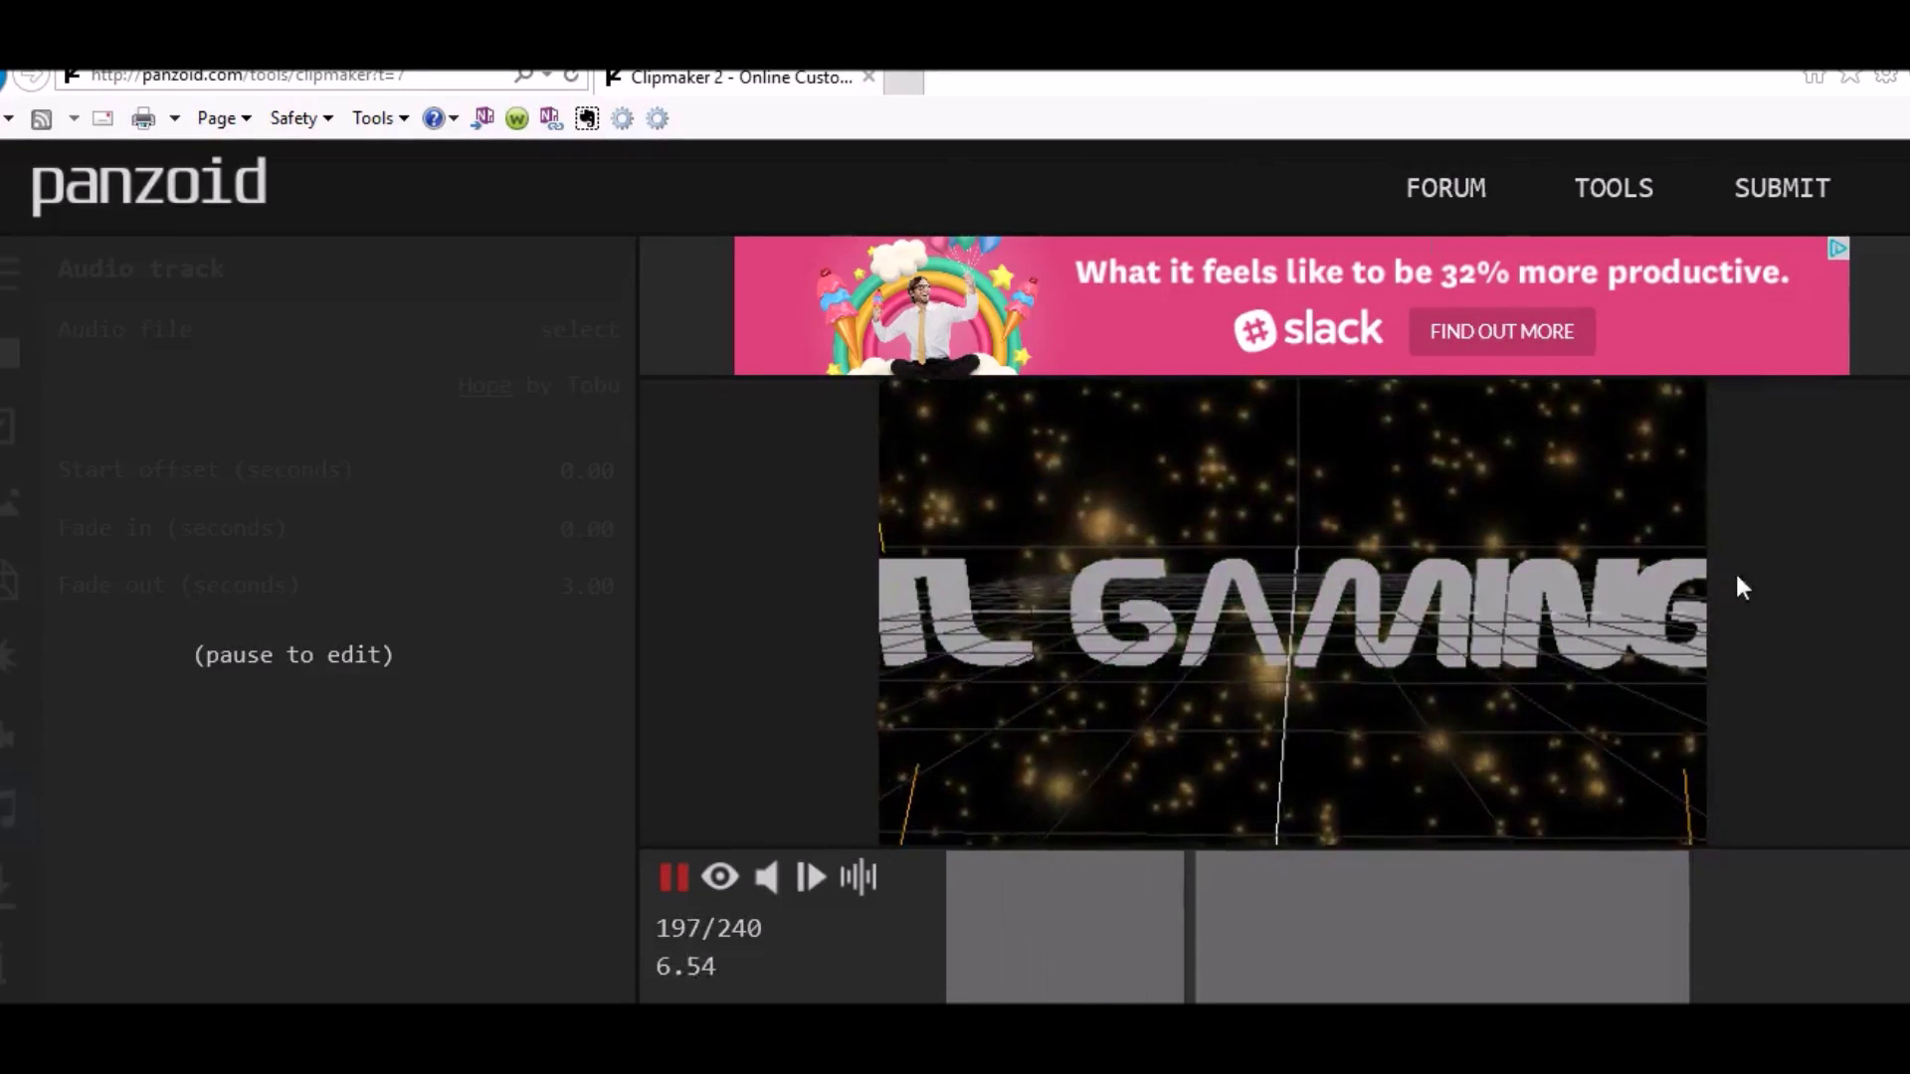
click(673, 880)
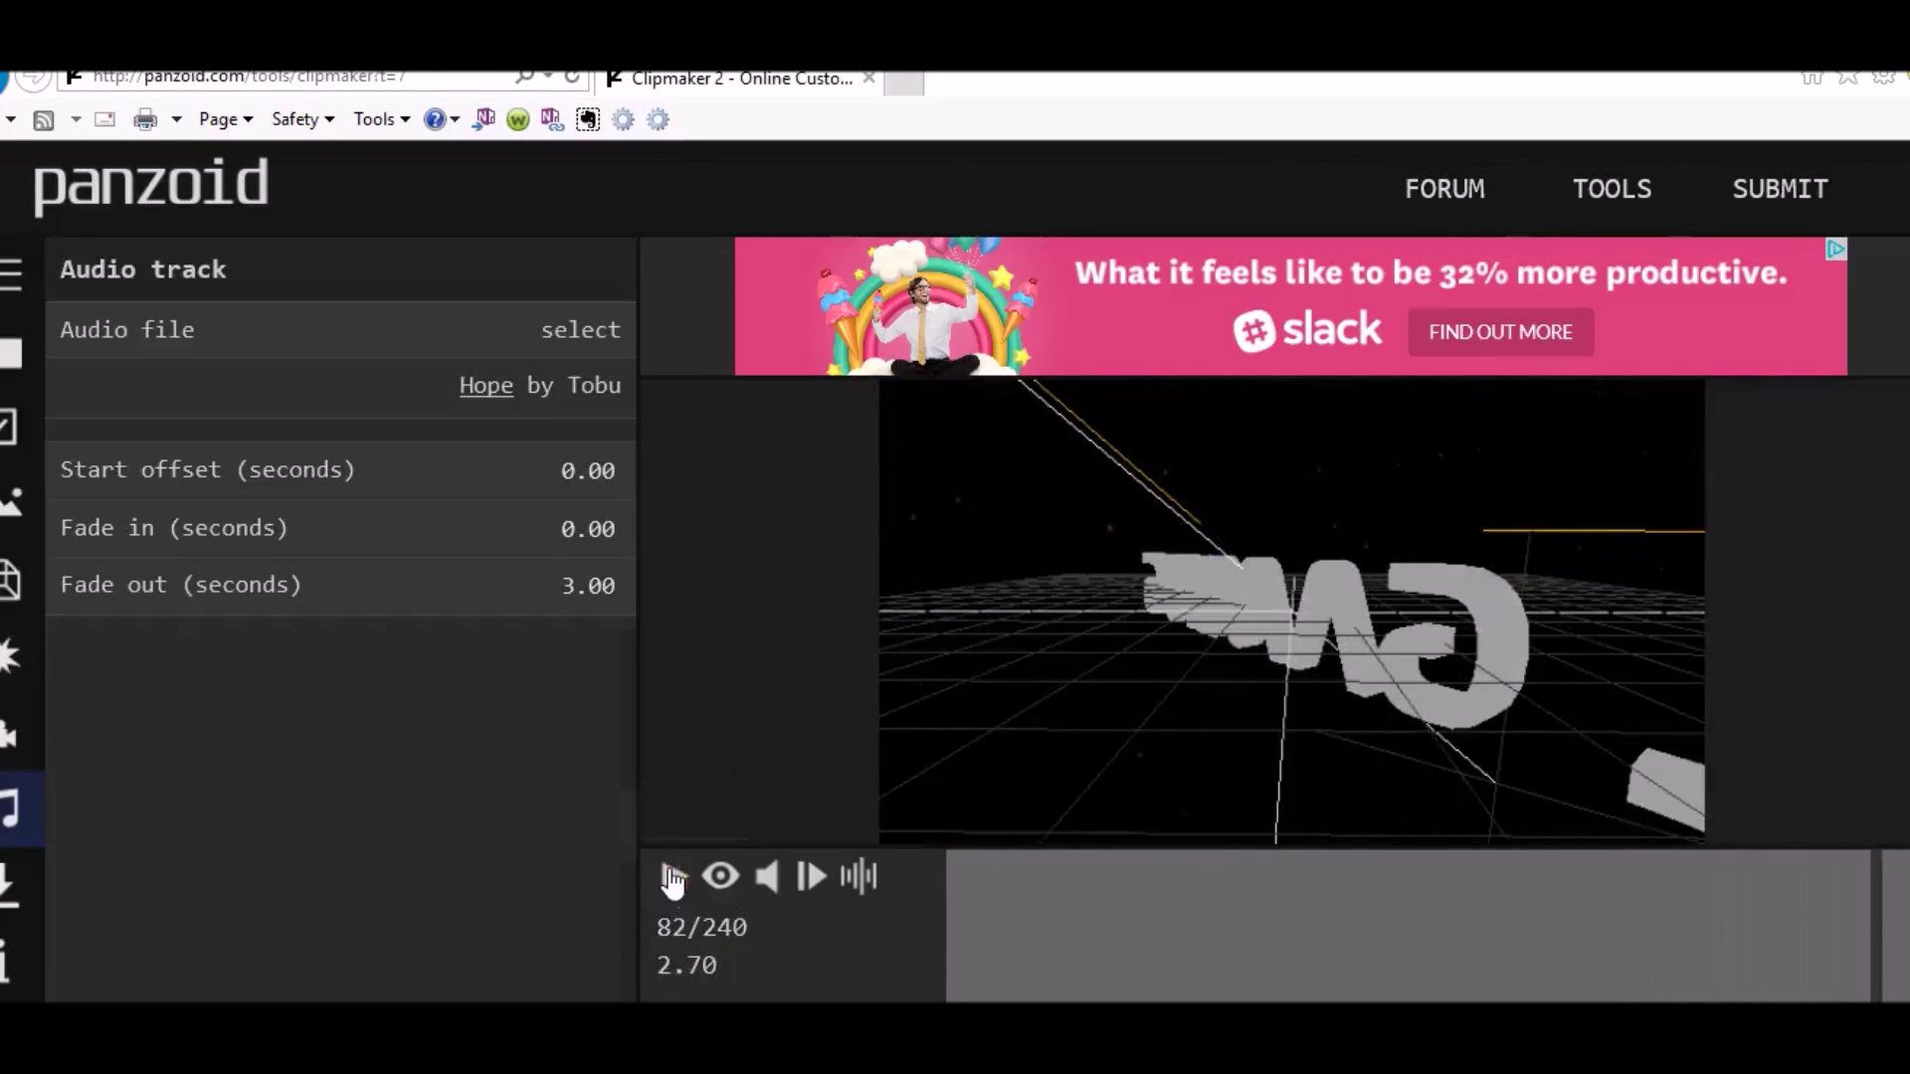
- Set the download panel to balanced mode, with a 75mb buffer and 2 encoding threads
click(9, 901)
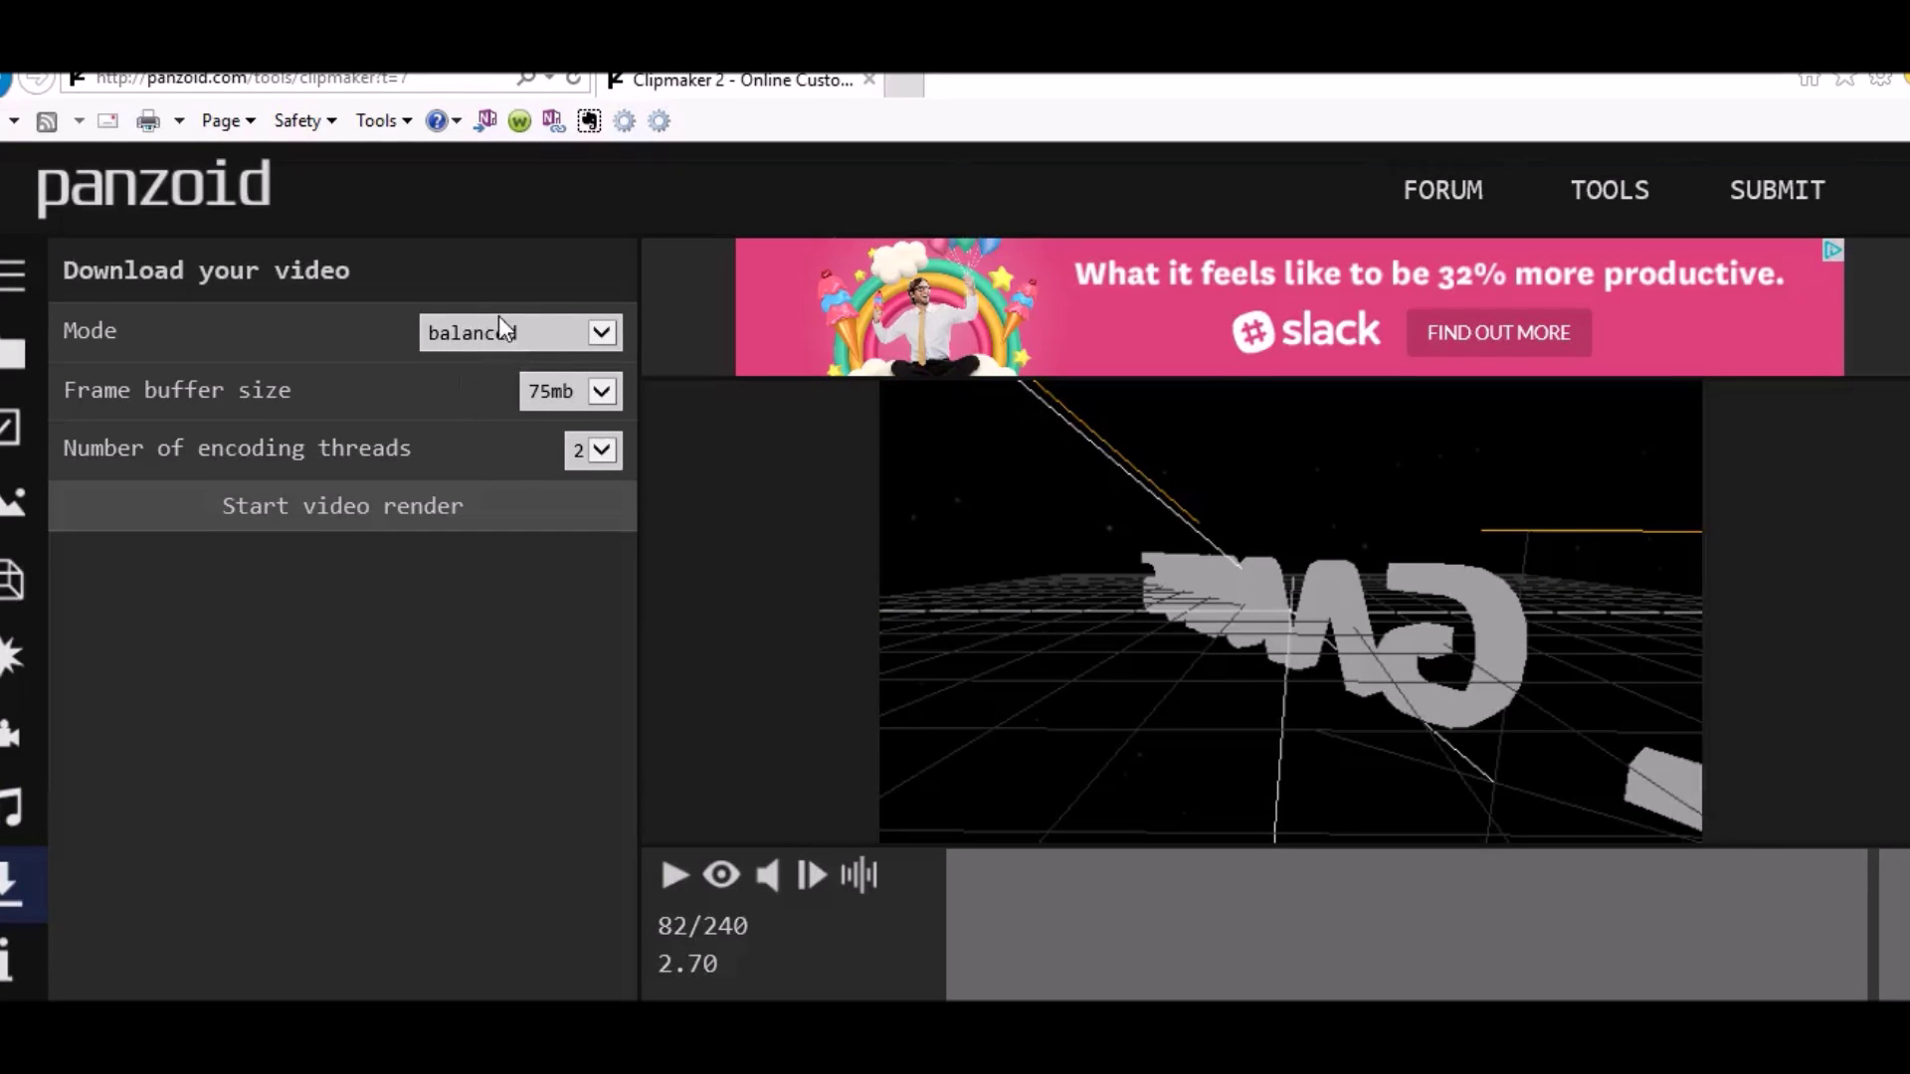
click(494, 342)
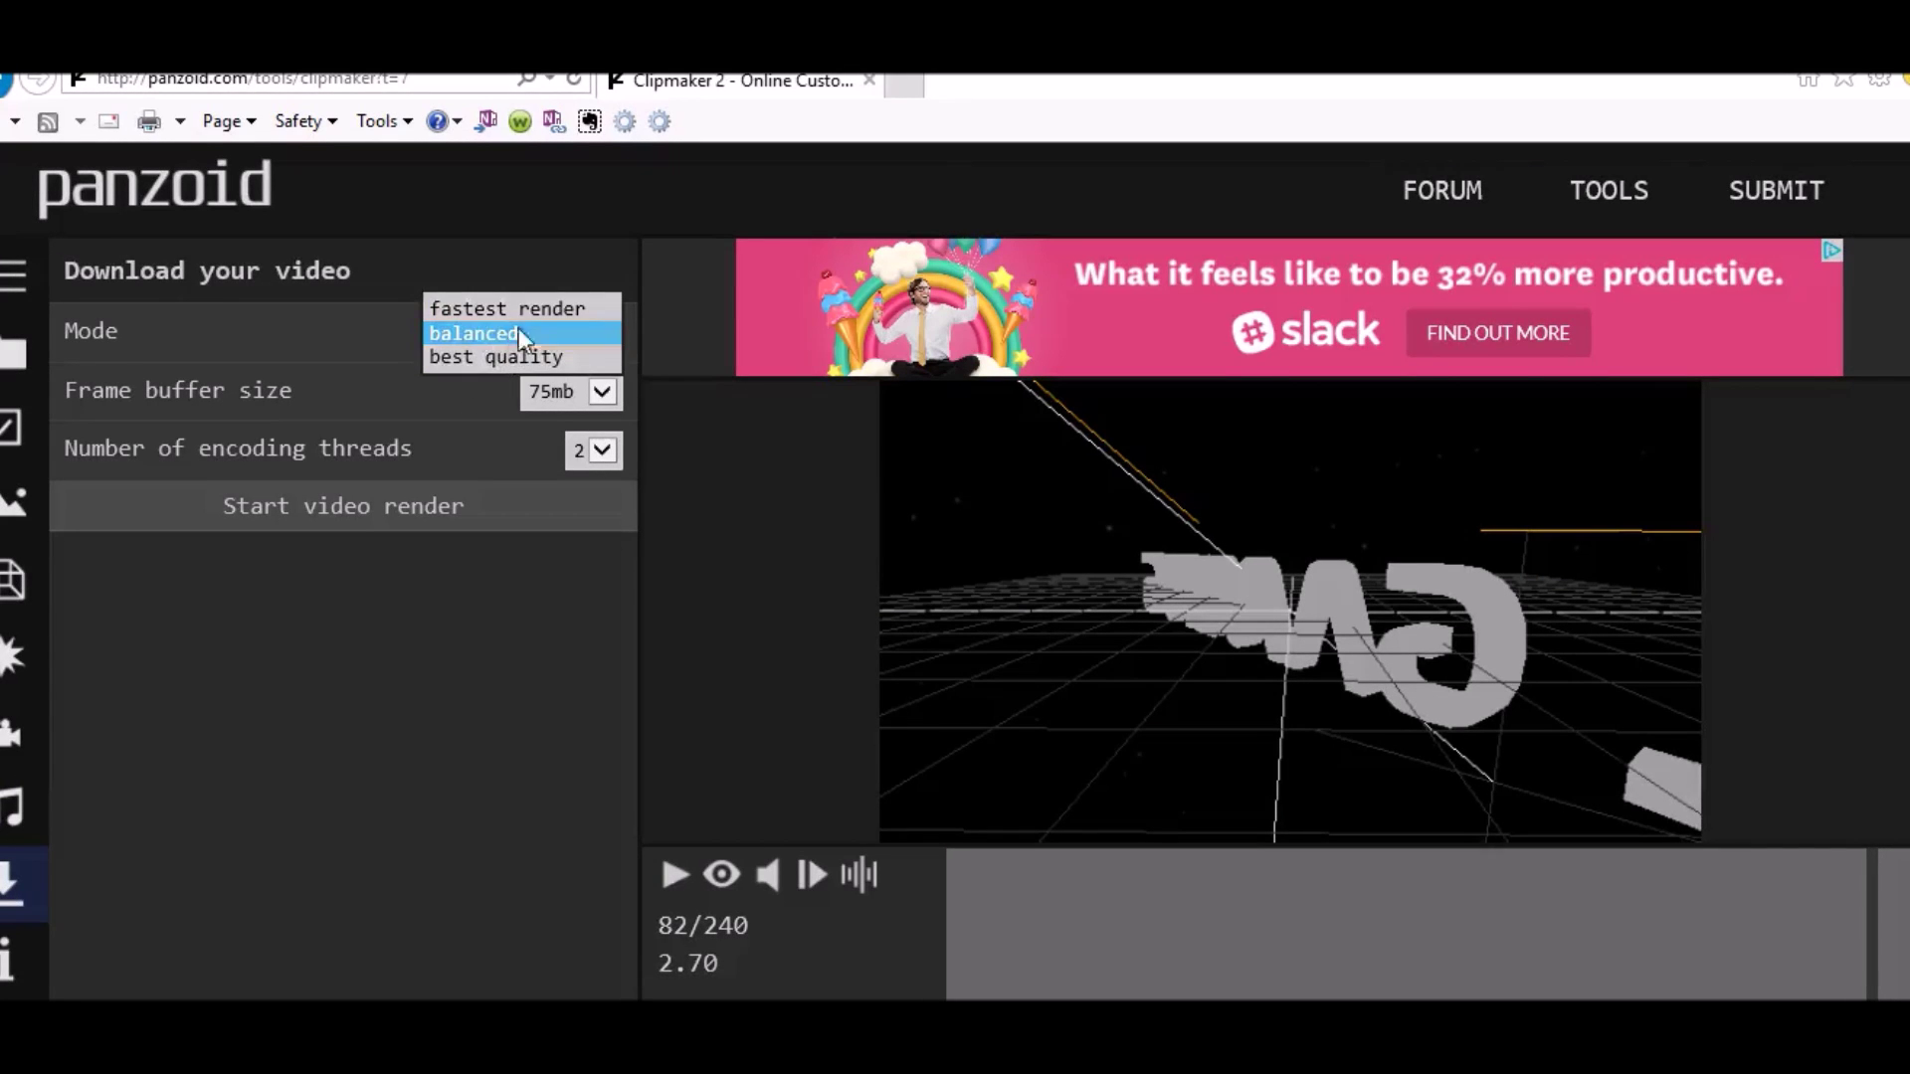
click(532, 333)
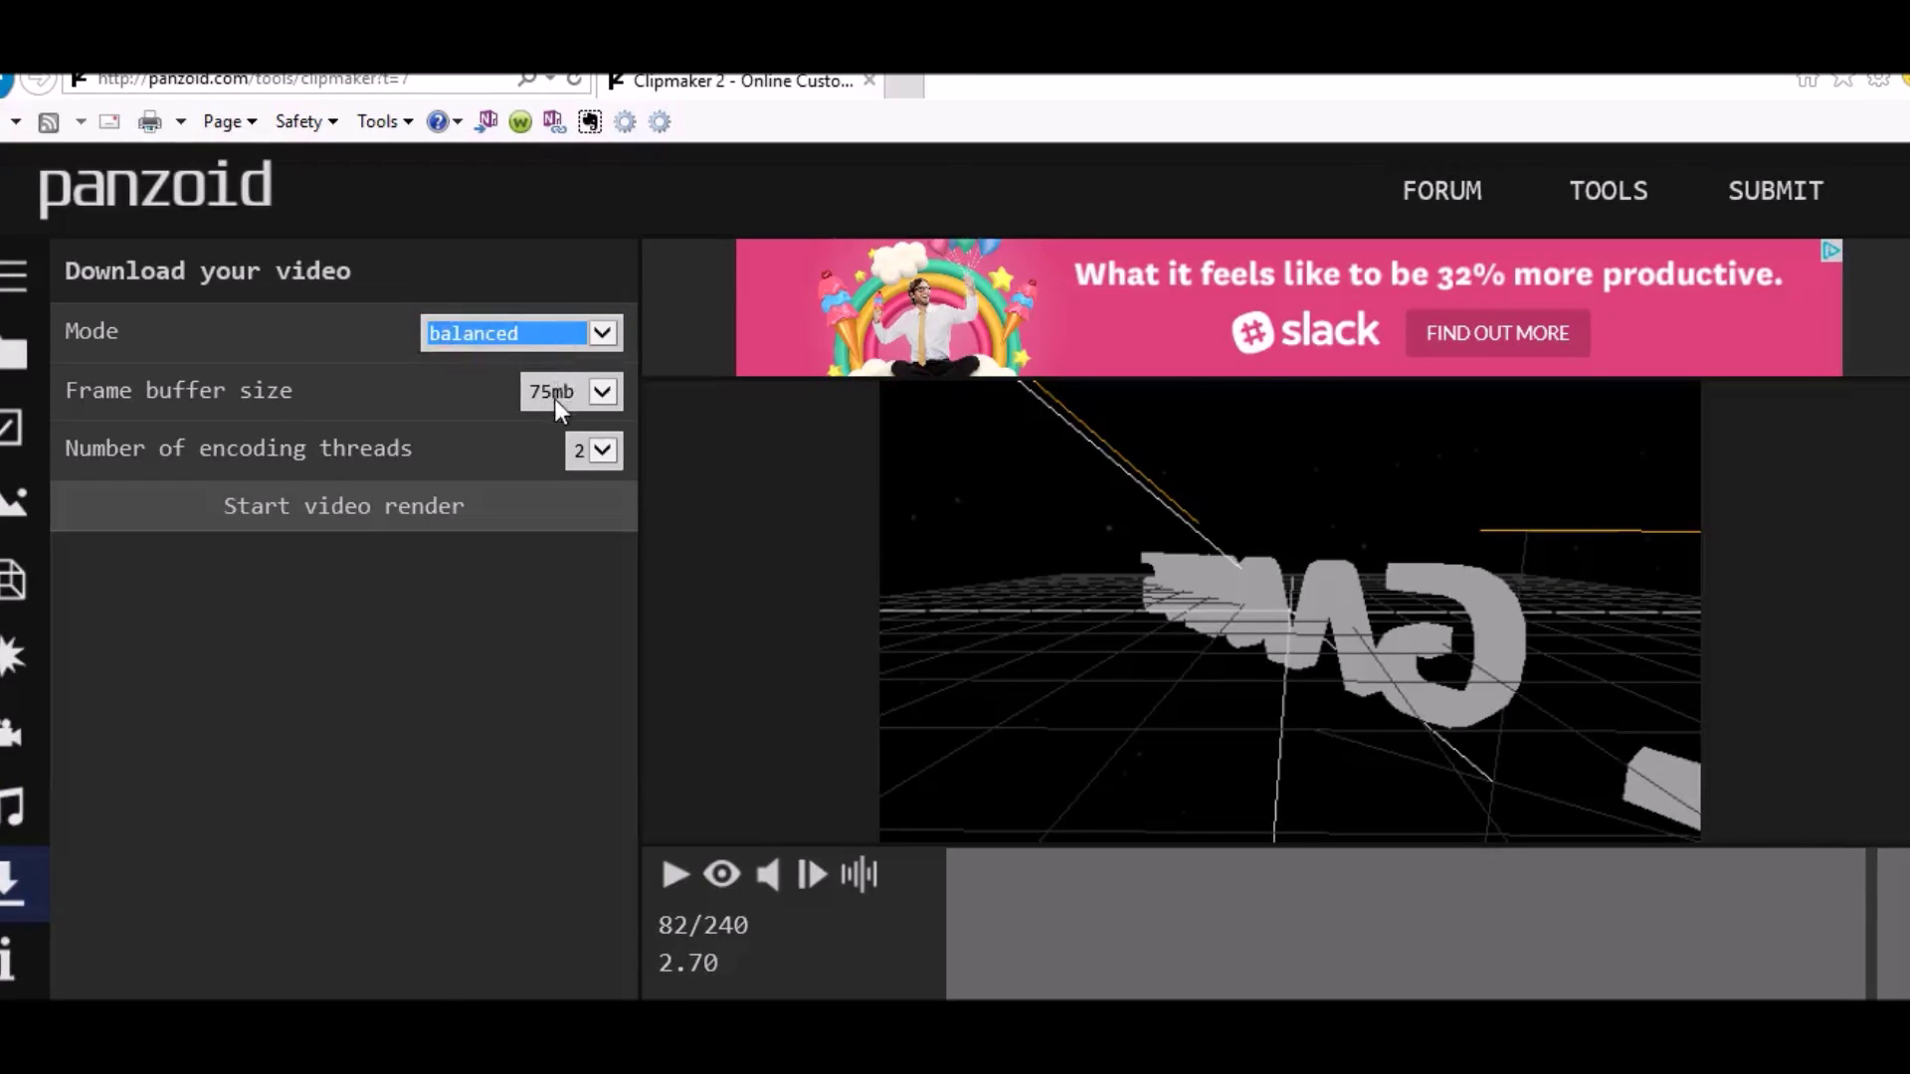
key(Tab)
key(Tab)
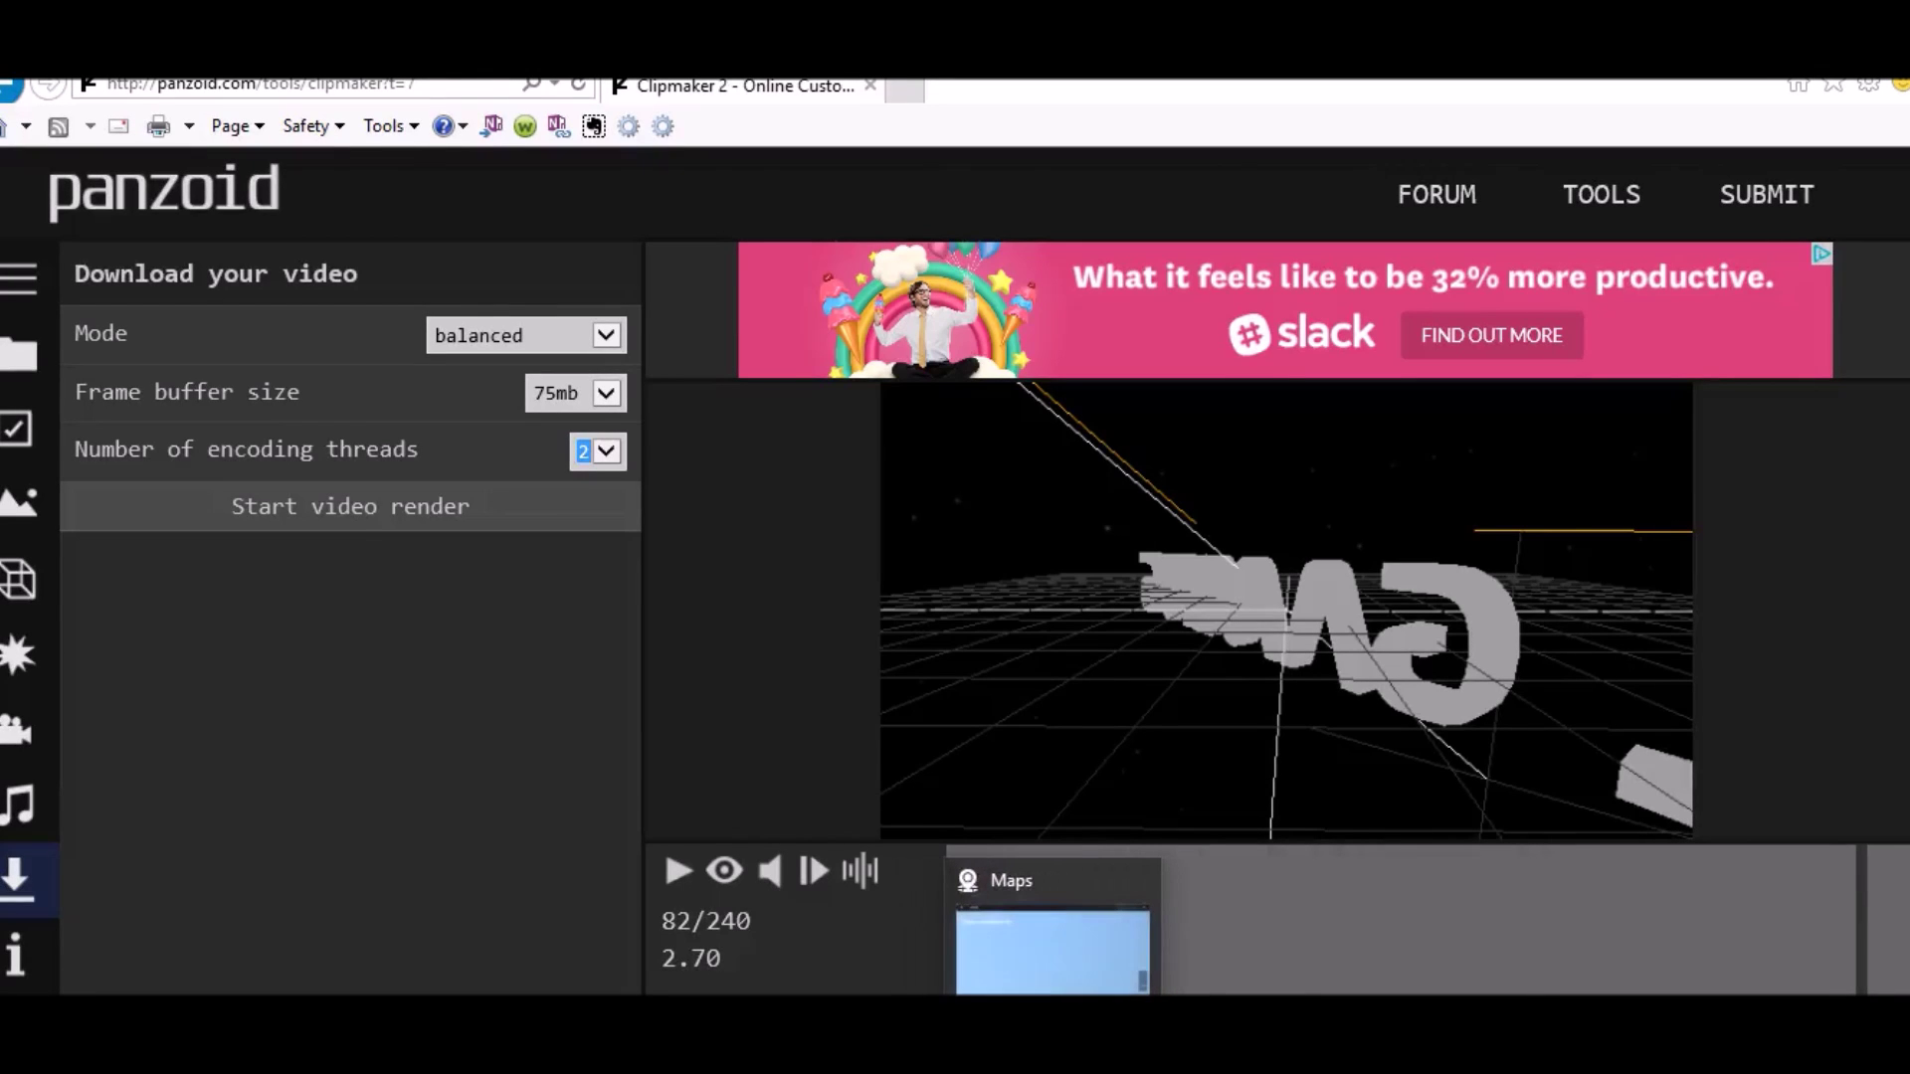
click(1045, 950)
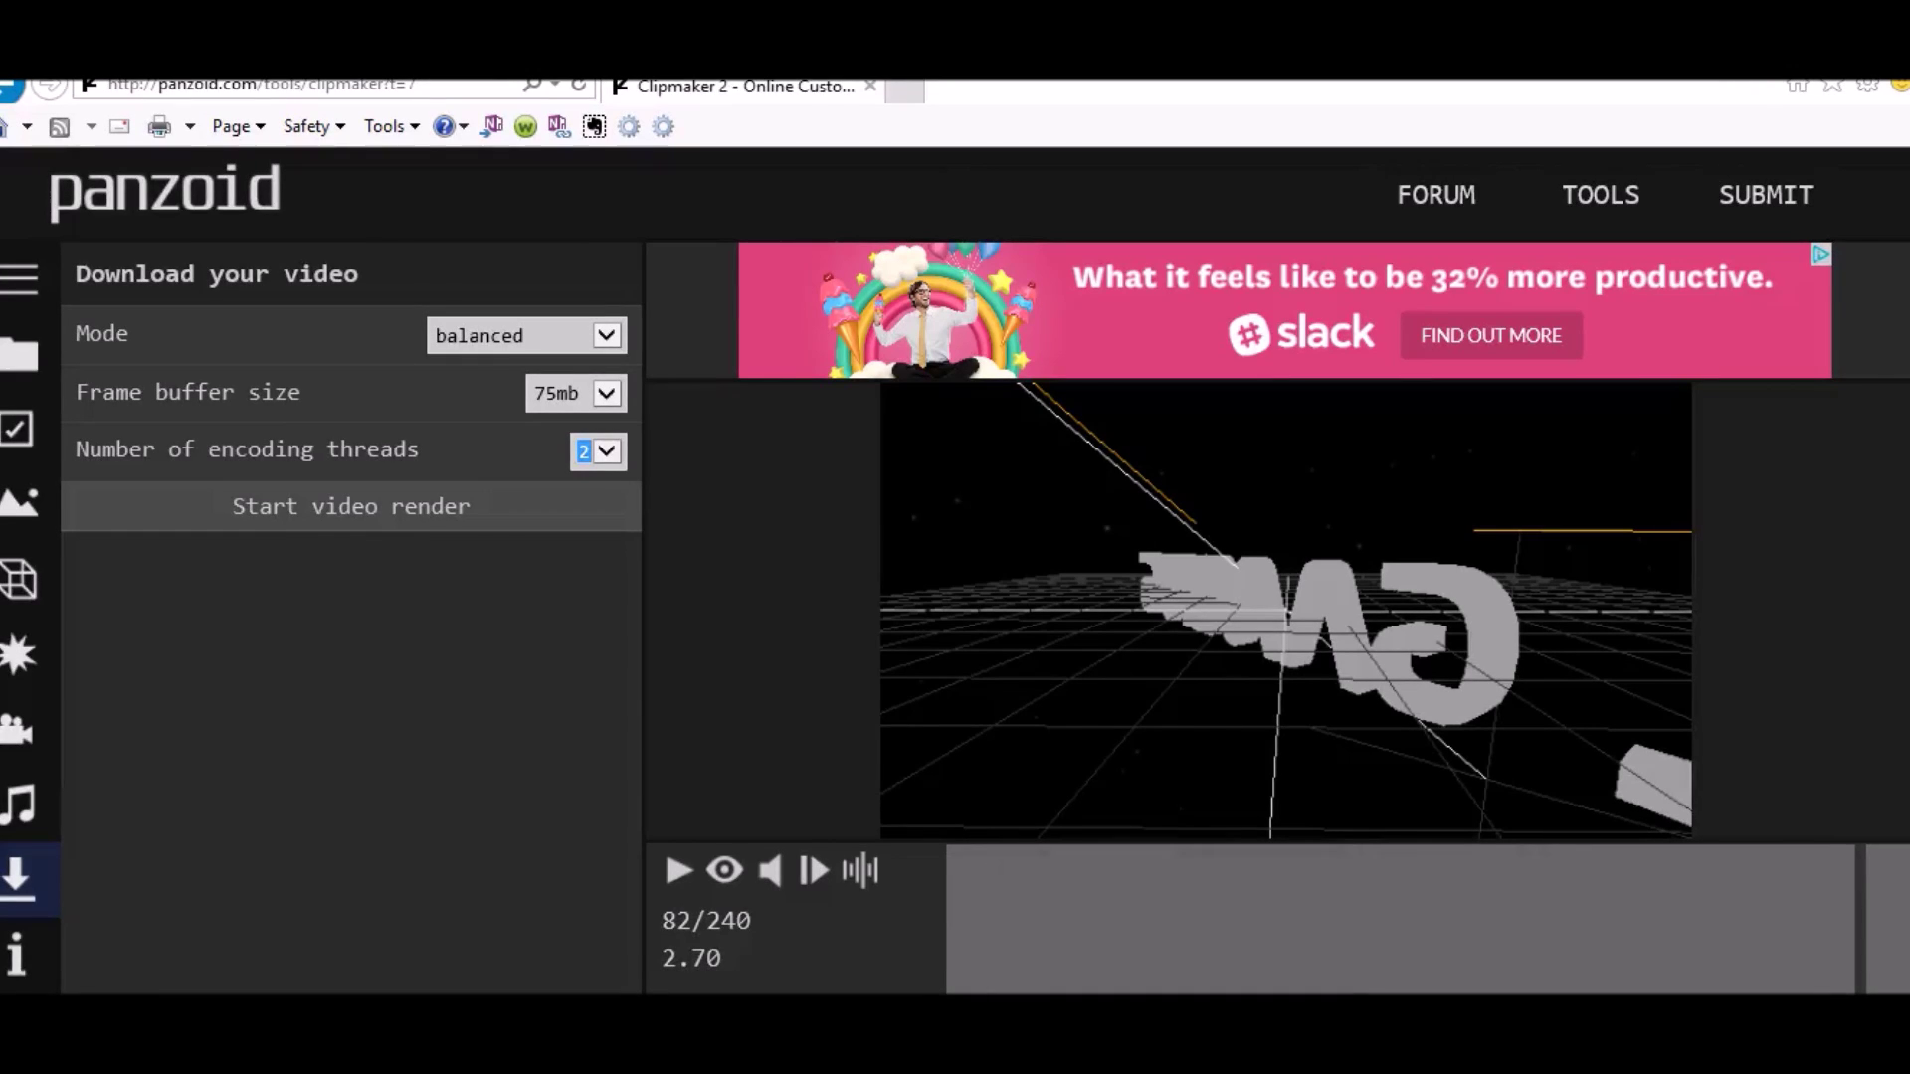